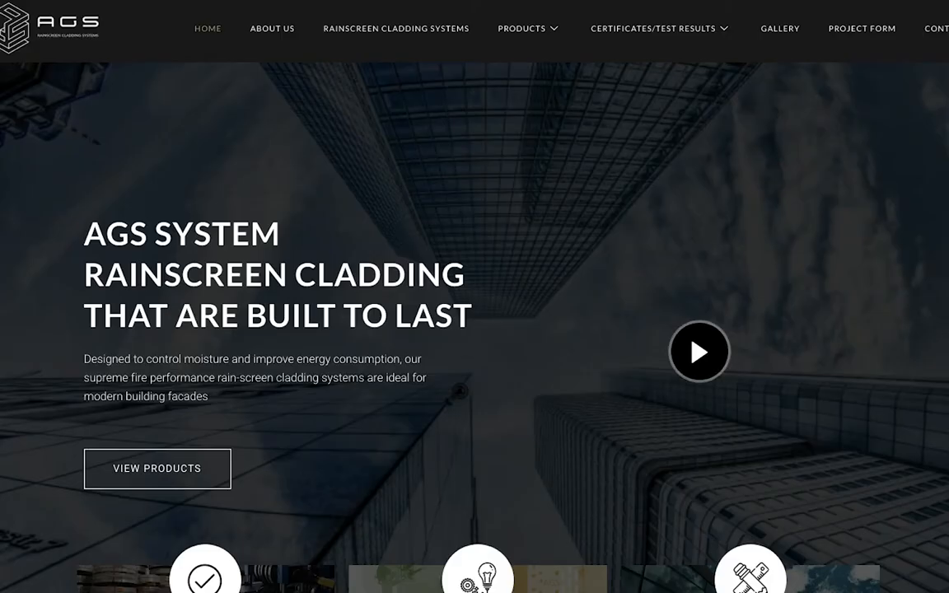
scroll(234, 220, "down", 3)
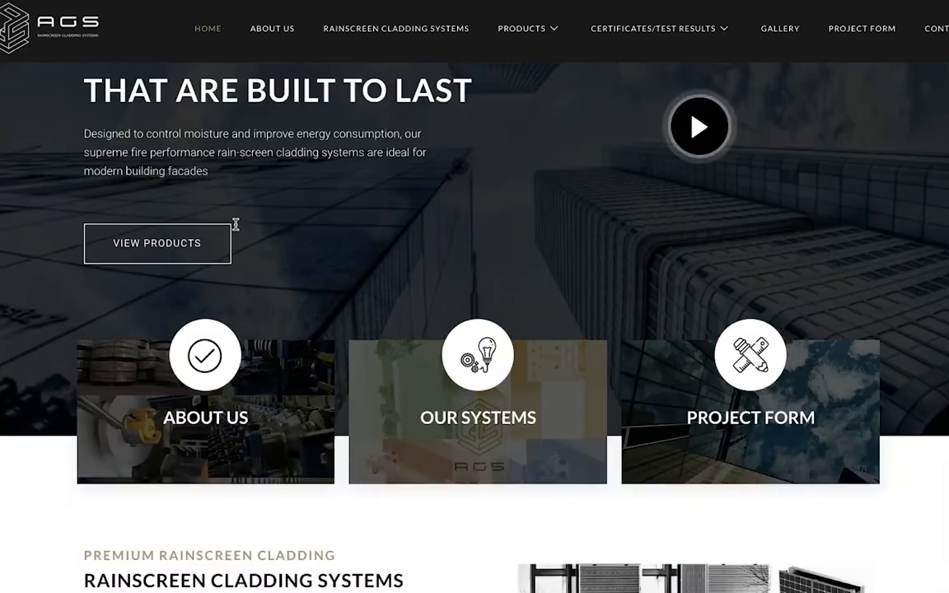
scroll(236, 237, "up", 3)
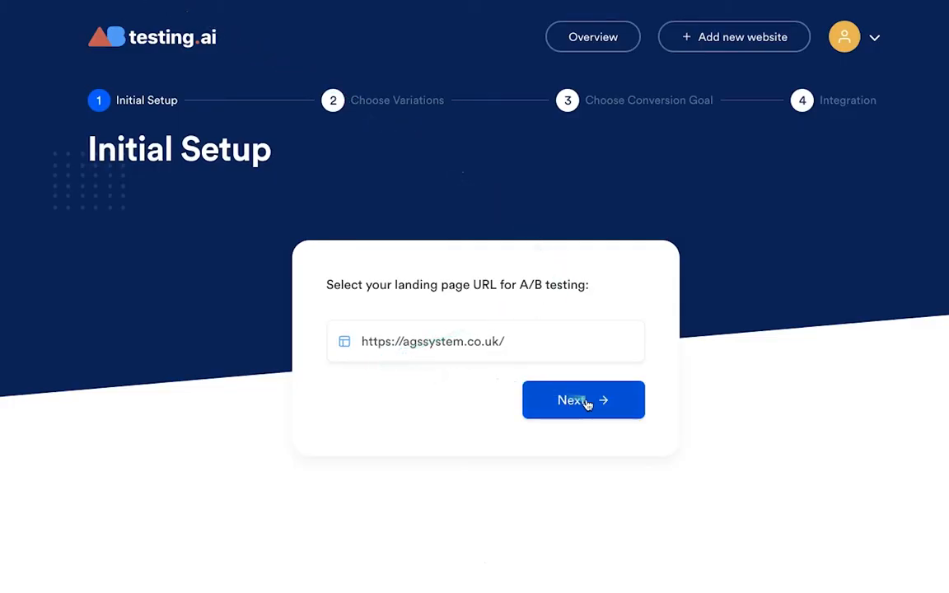
left_click(588, 404)
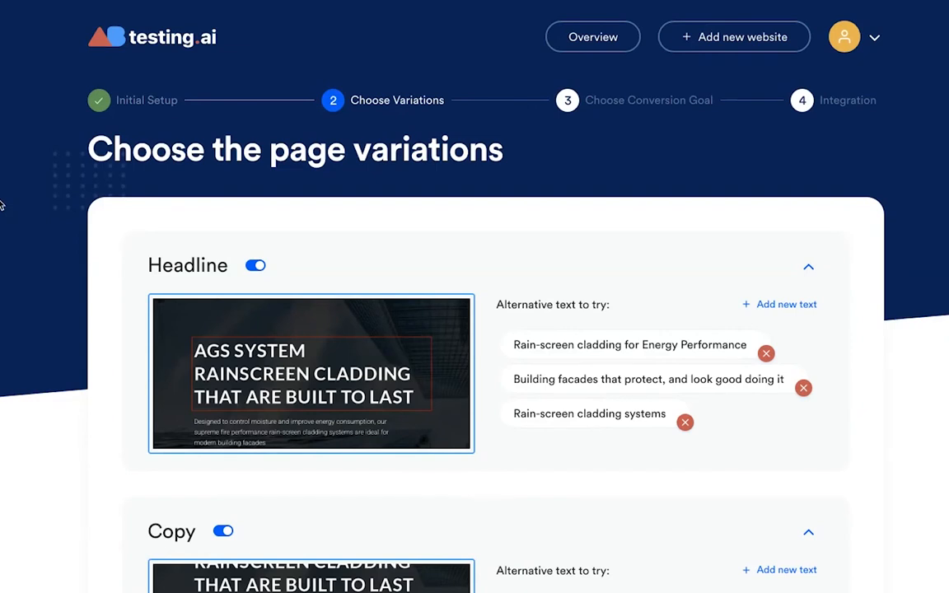
Step: Remove the alternative headline "Rain-screen cladding for Energy Performance" from the Headline variations
scroll(4, 202, "down", 2)
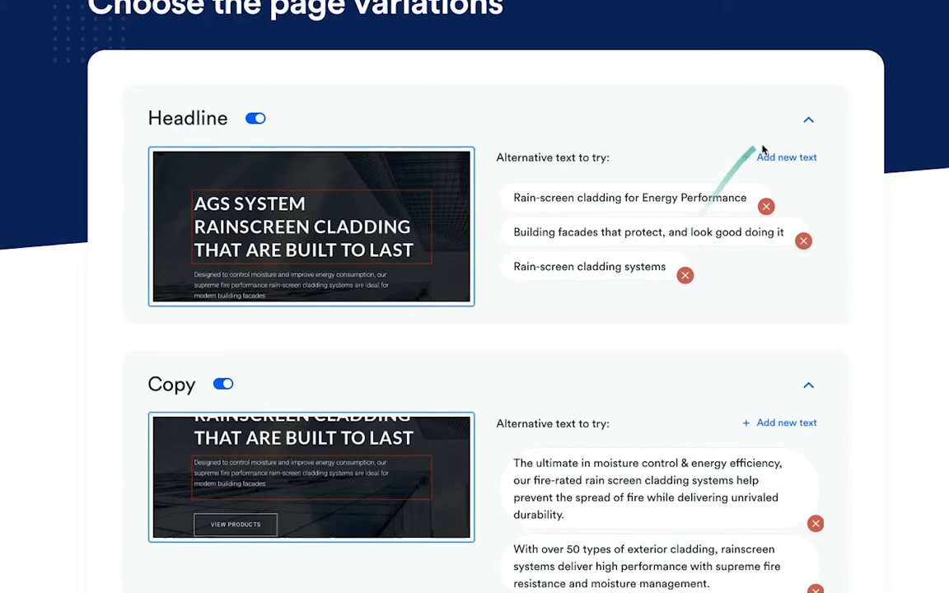
left_click(787, 158)
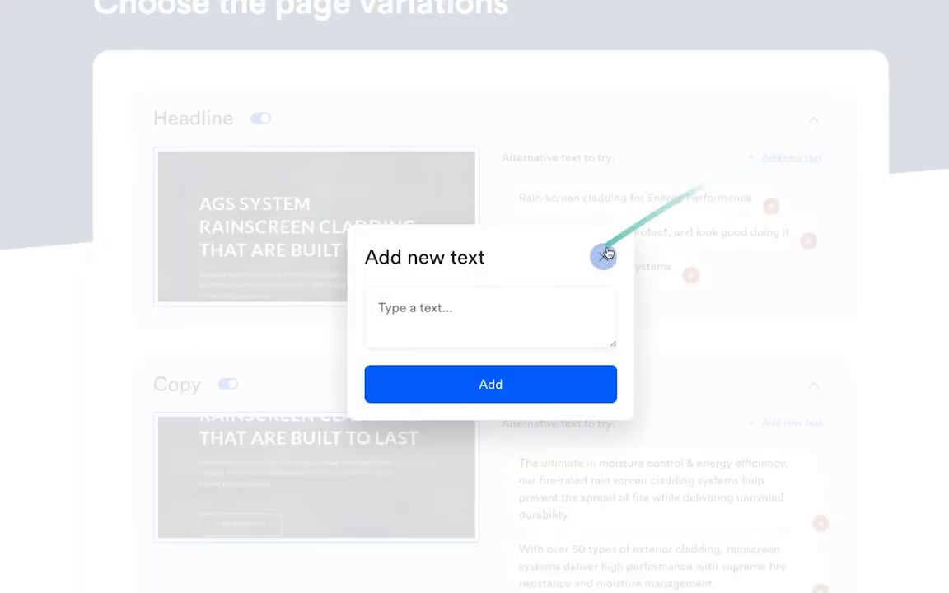
left_click(604, 256)
left_click(765, 206)
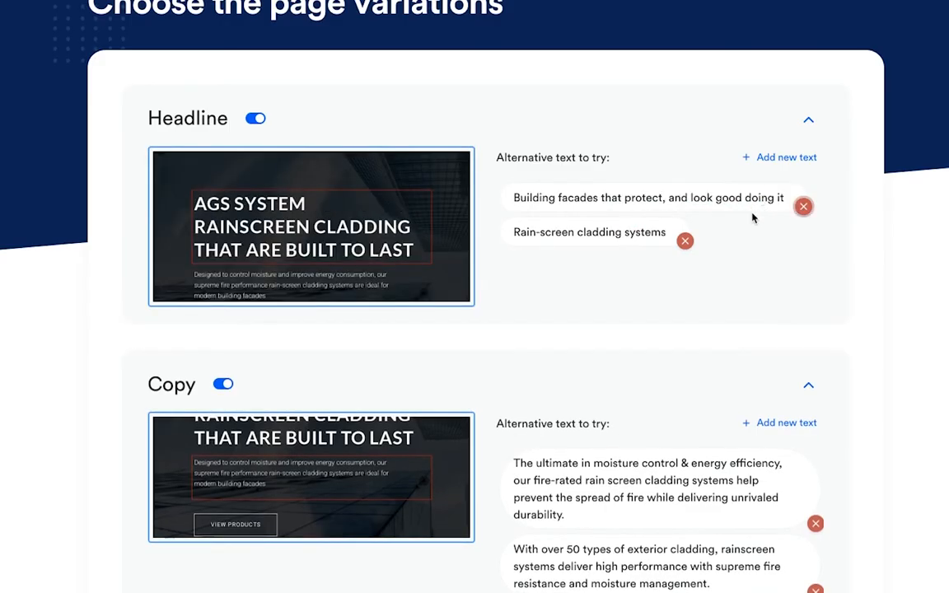
Step: Add "Rainscreen Cladding Professionals" as a new alternative text for the Headline
left_click(788, 157)
left_click(470, 304)
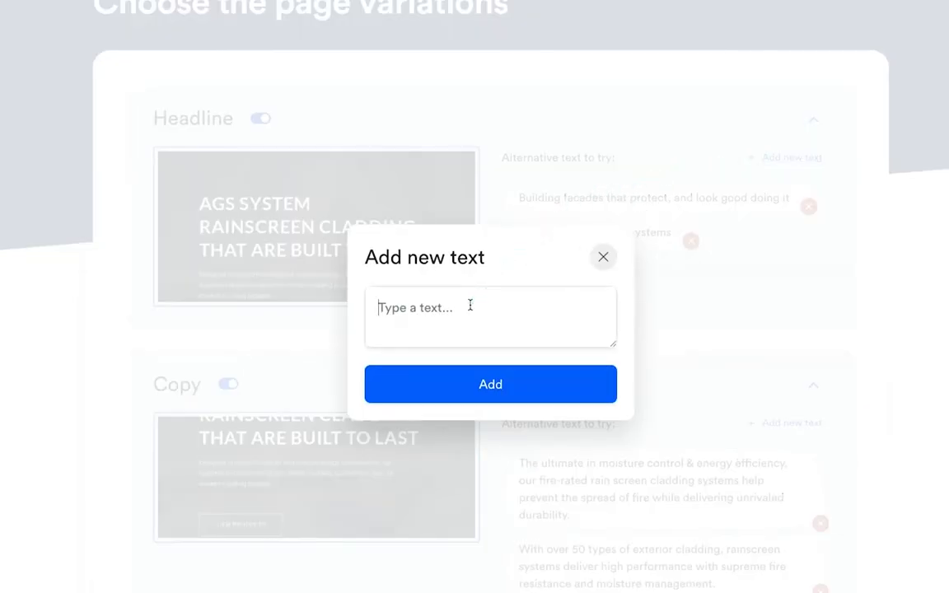
type("Rainscreen ")
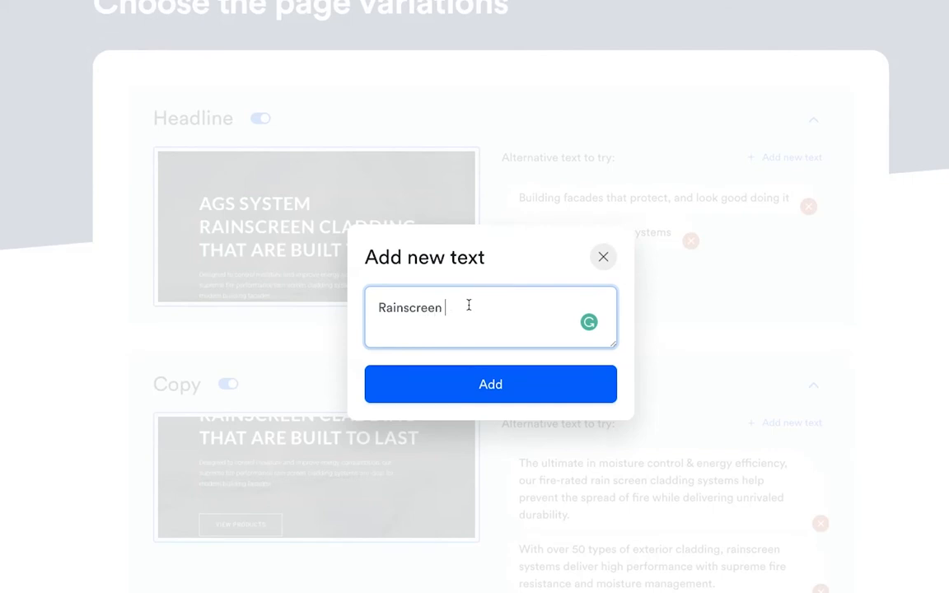
type("Cladding Professioanls")
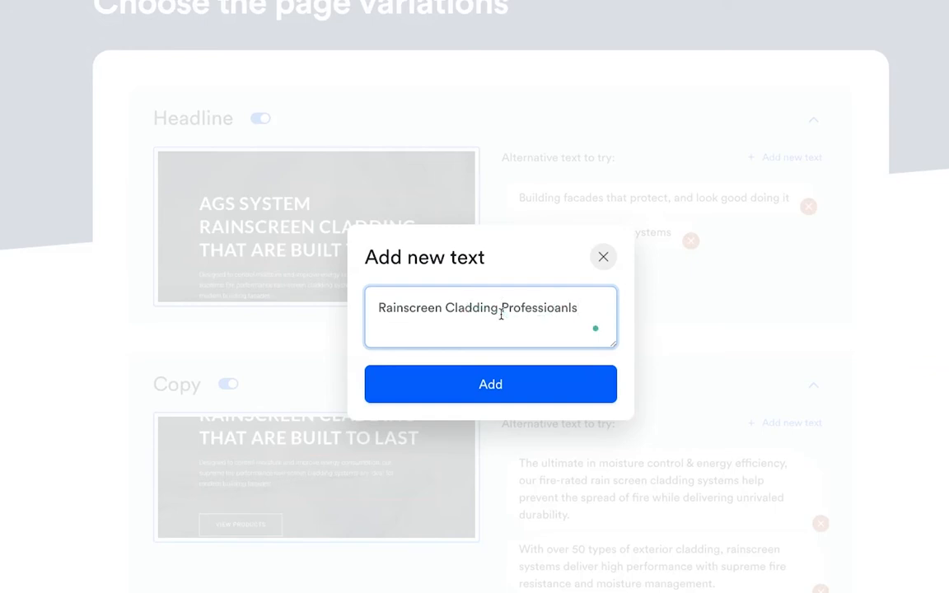
left_click(557, 307)
key("alt+shift+Right")
type("na")
left_click(522, 385)
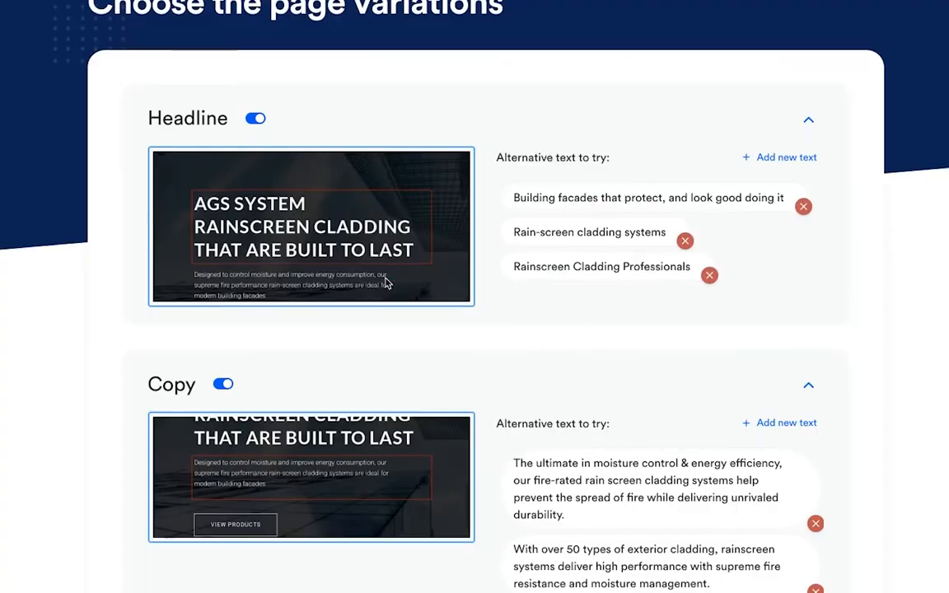
Step: Review the alternative Copy texts and preview the black and green background colors for the View Products call to action
scroll(218, 312, "down", 3)
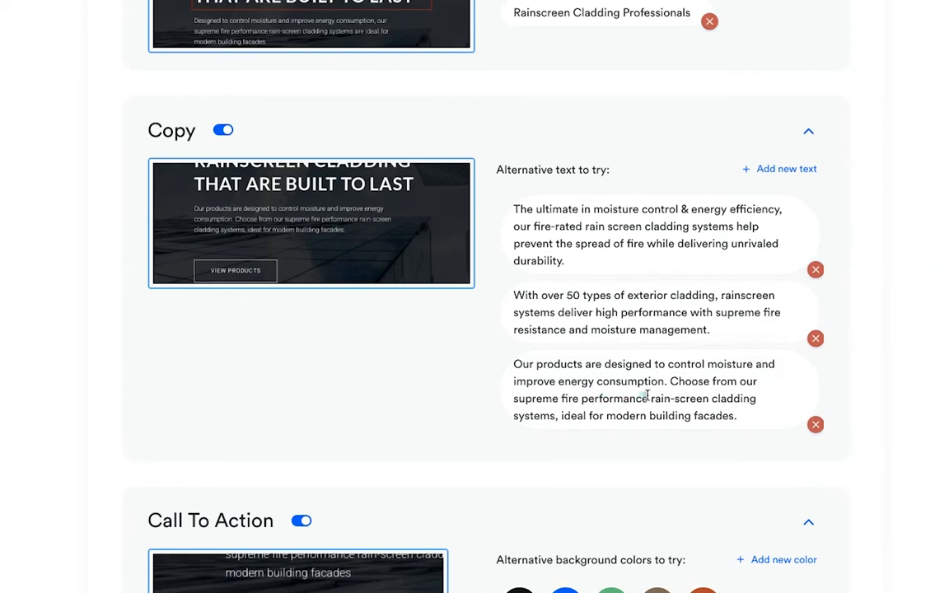
scroll(591, 397, "up", 1)
scroll(591, 397, "up", 1)
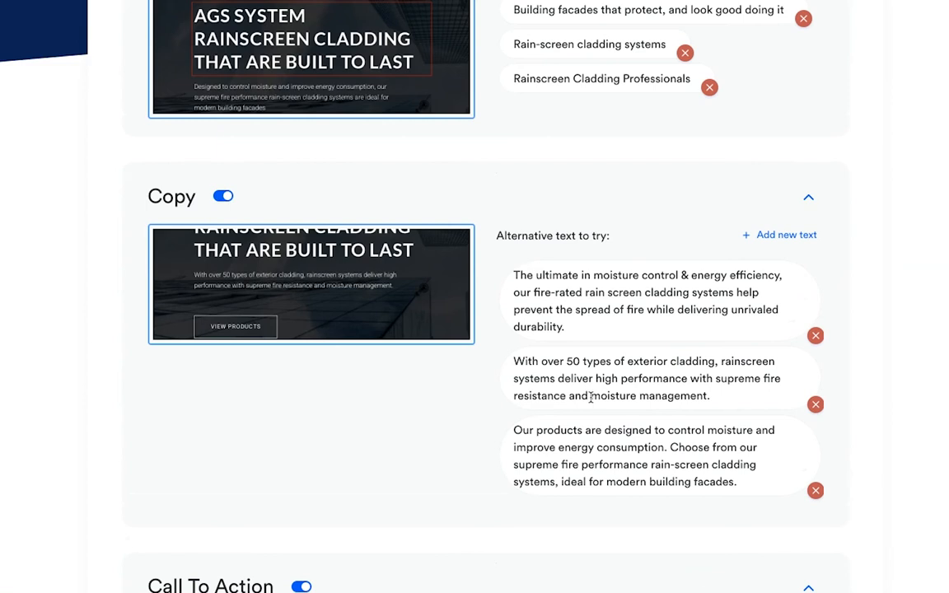
scroll(591, 397, "down", 5)
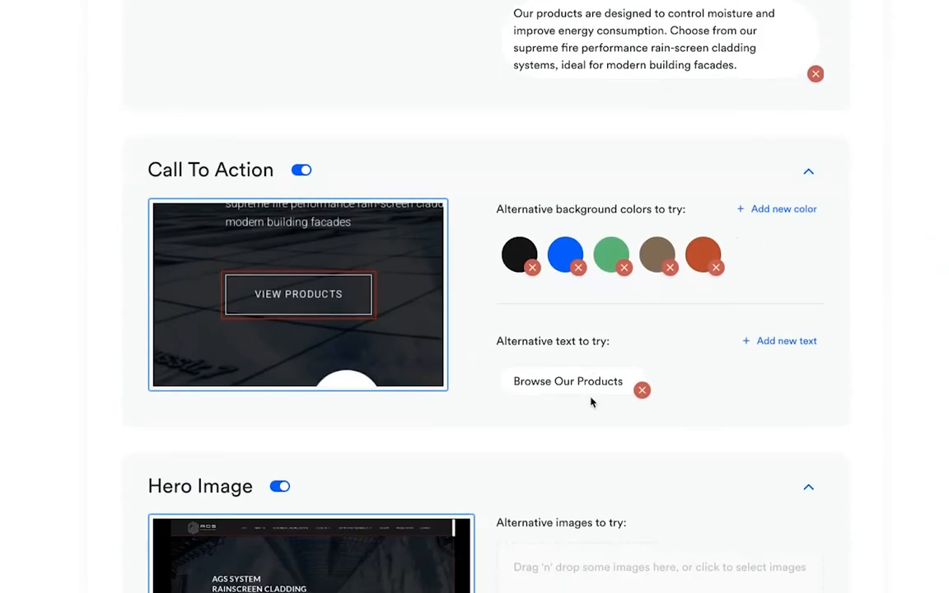
left_click(519, 252)
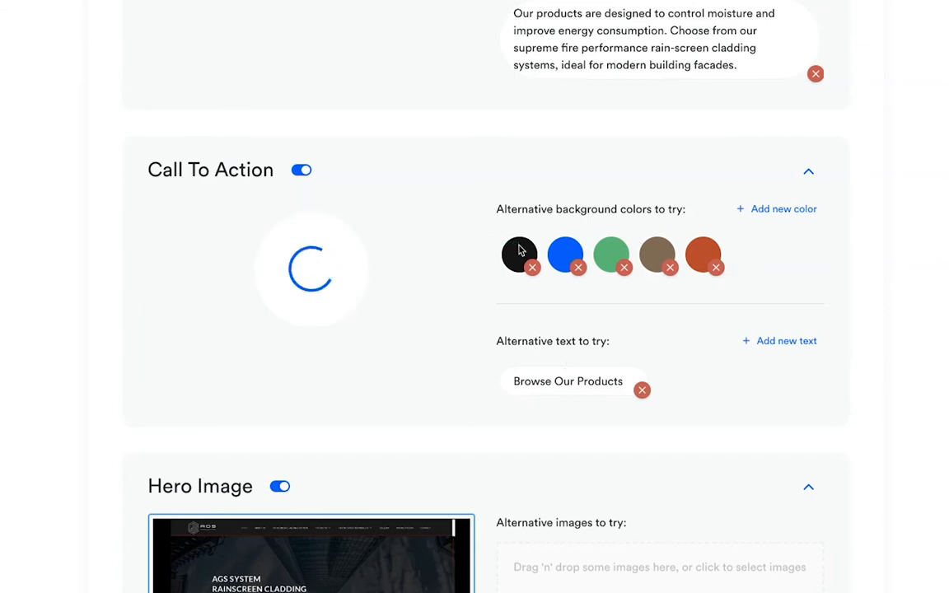
left_click(610, 252)
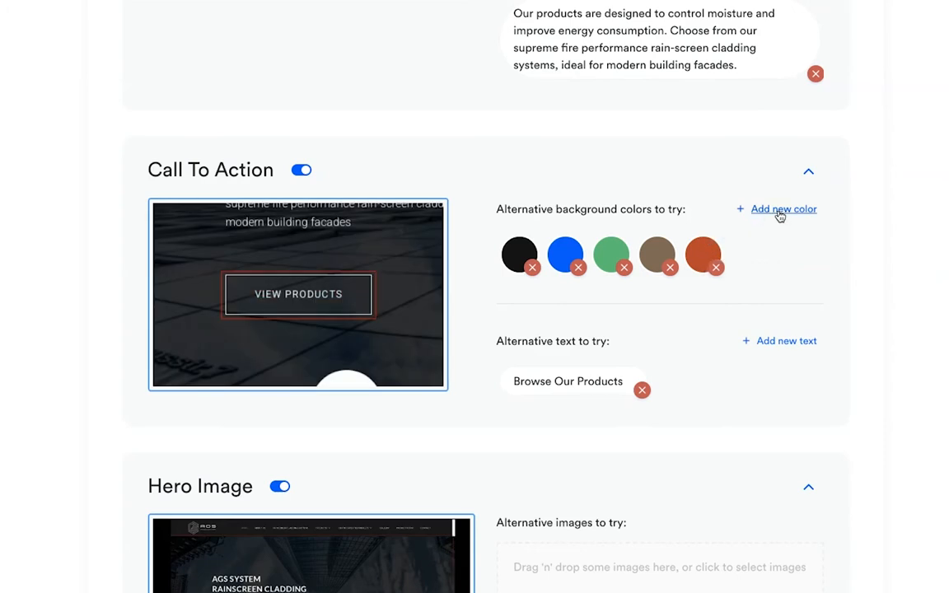
Step: Upload three architecture images from the Desktop as alternative hero images: the JPG files ending in 2165, 3158 and 2512
scroll(629, 194, "down", 3)
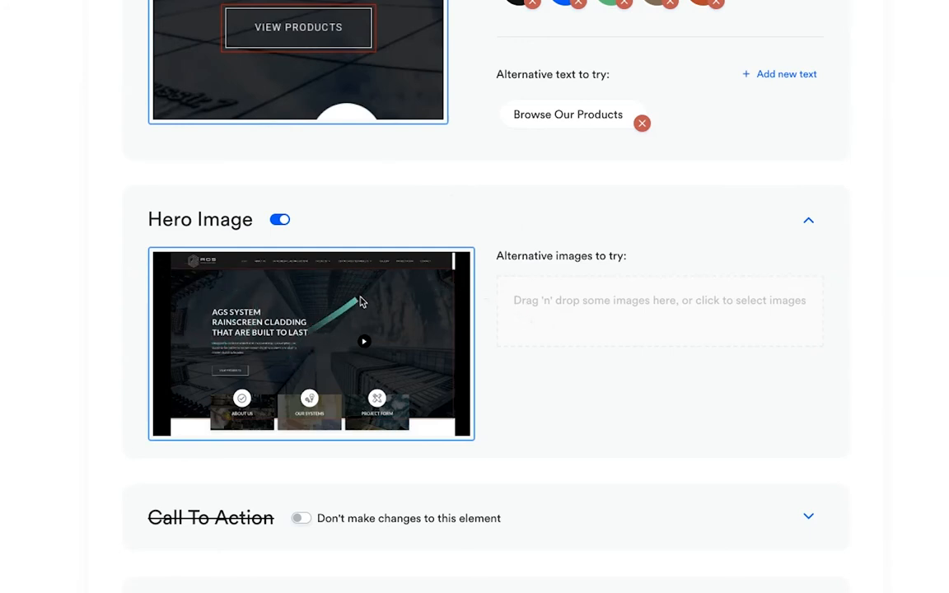
left_click(600, 303)
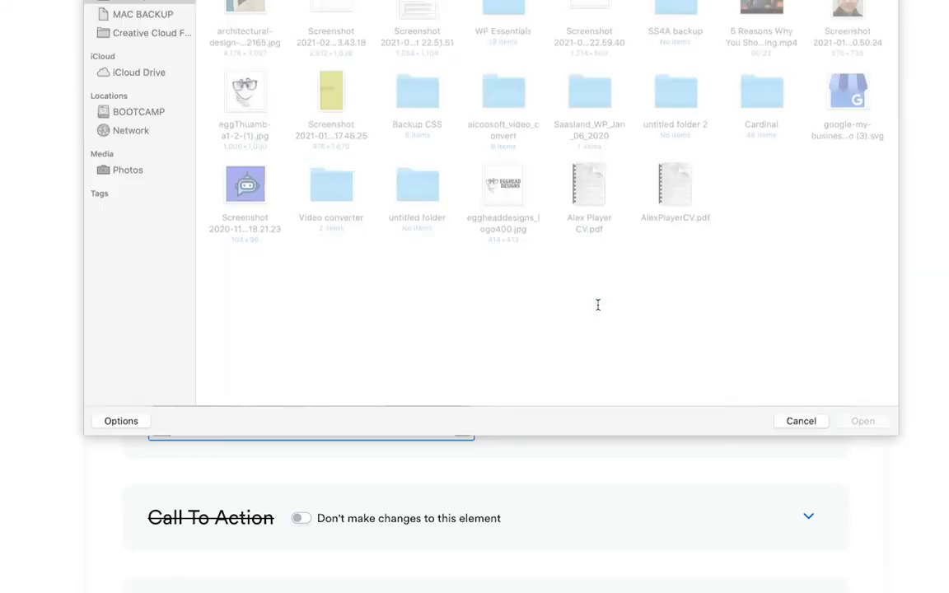
left_click(245, 132)
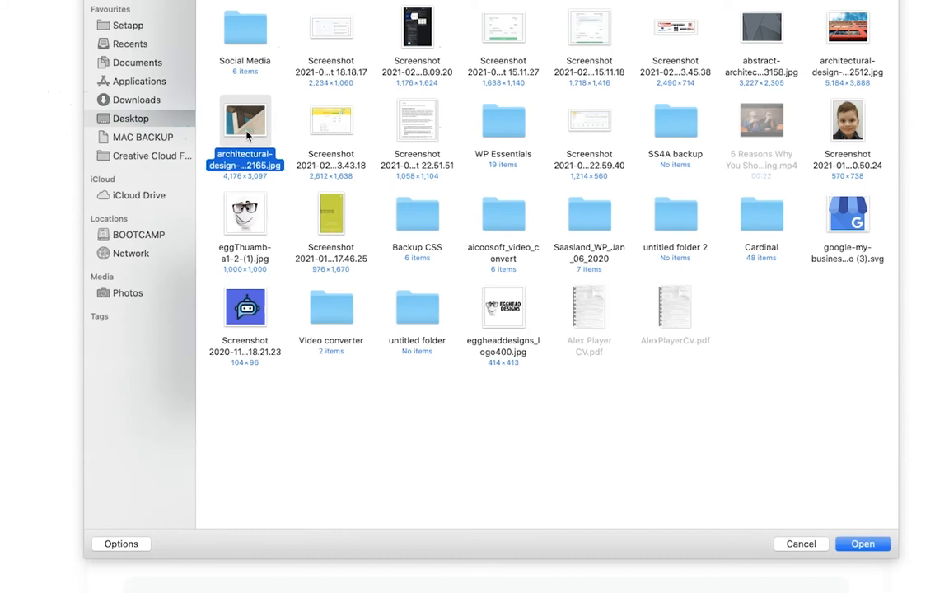
left_click(761, 33, "super")
left_click(848, 33, "super")
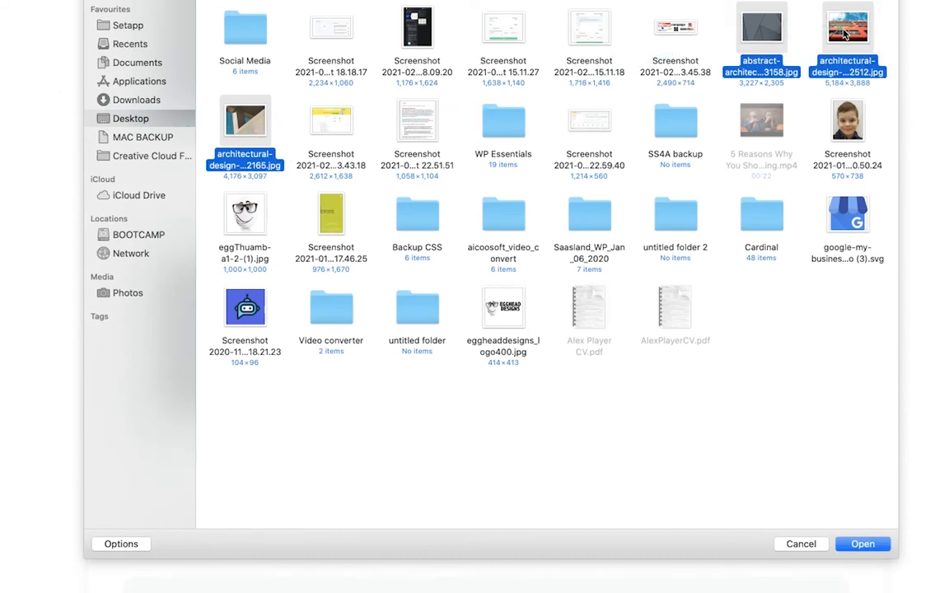
left_click(863, 544)
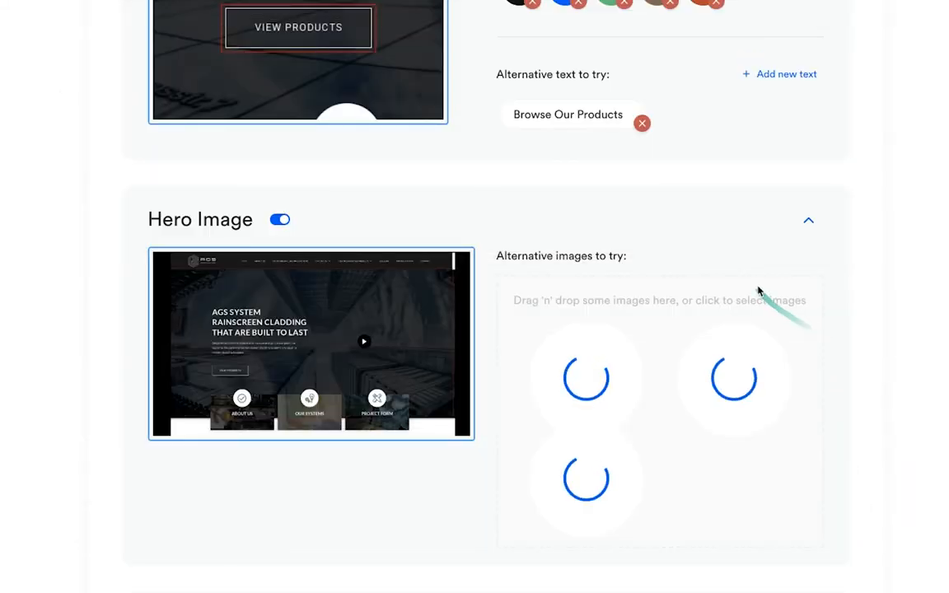
scroll(849, 276, "down", 1)
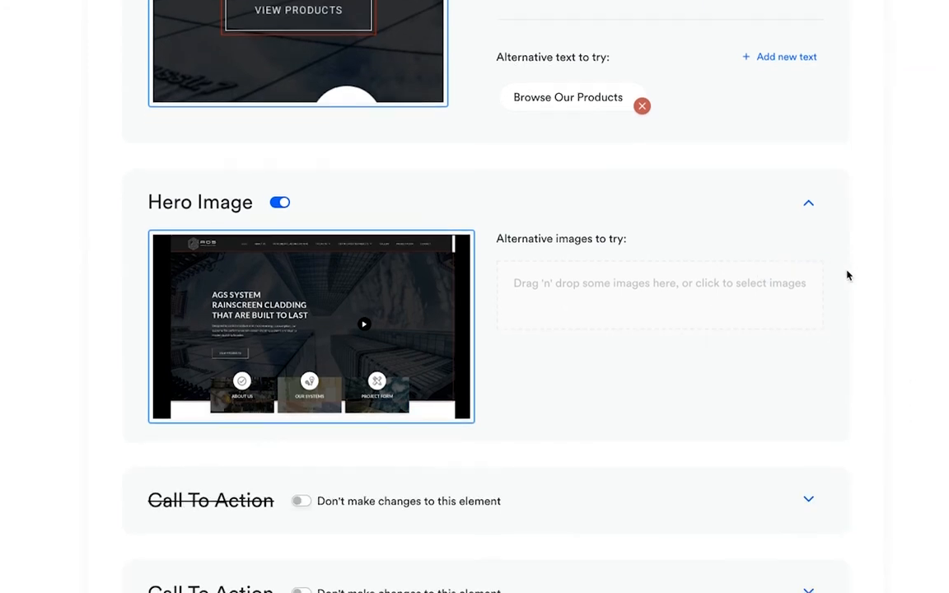
left_click_drag(849, 276, 580, 245)
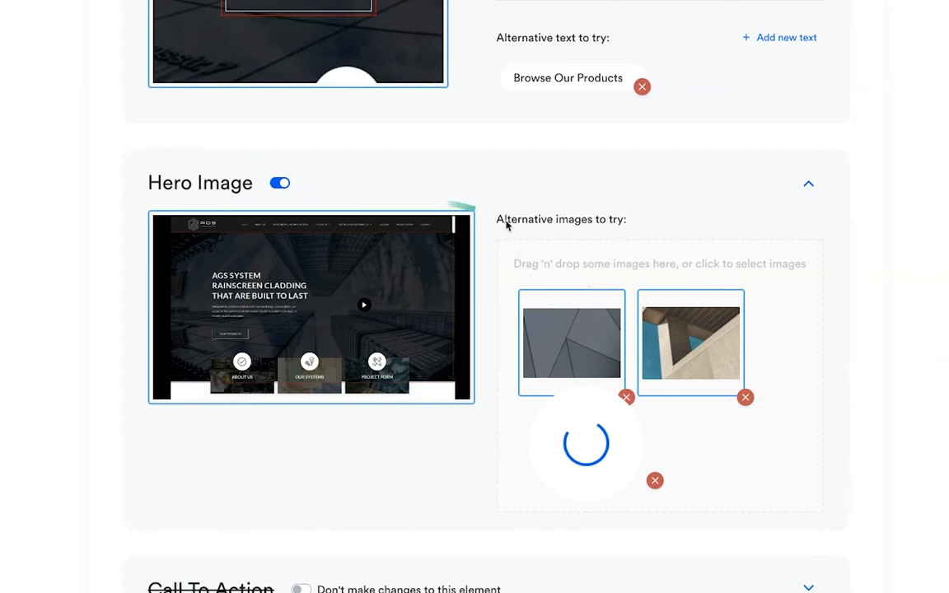
scroll(684, 322, "up", 3)
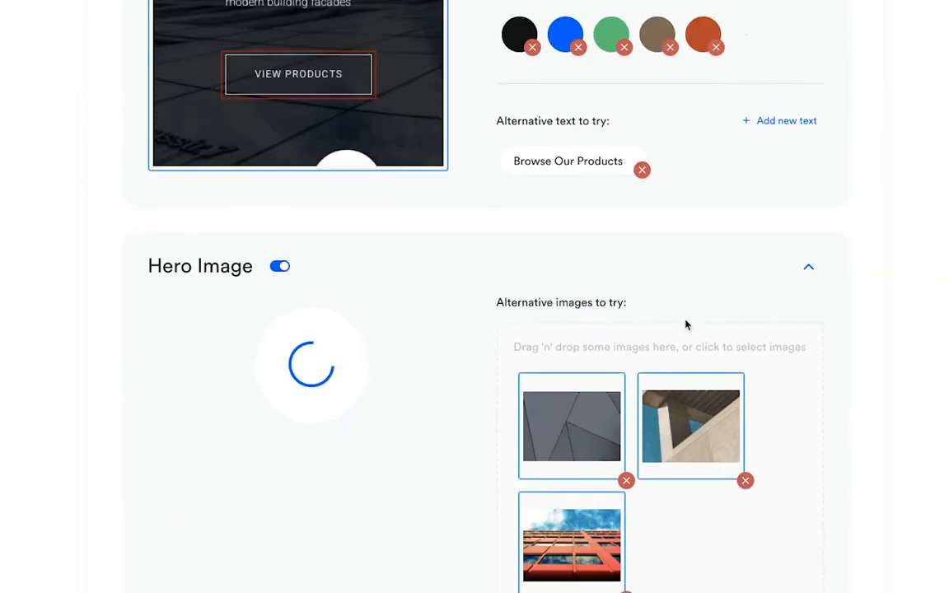
scroll(568, 304, "down", 3)
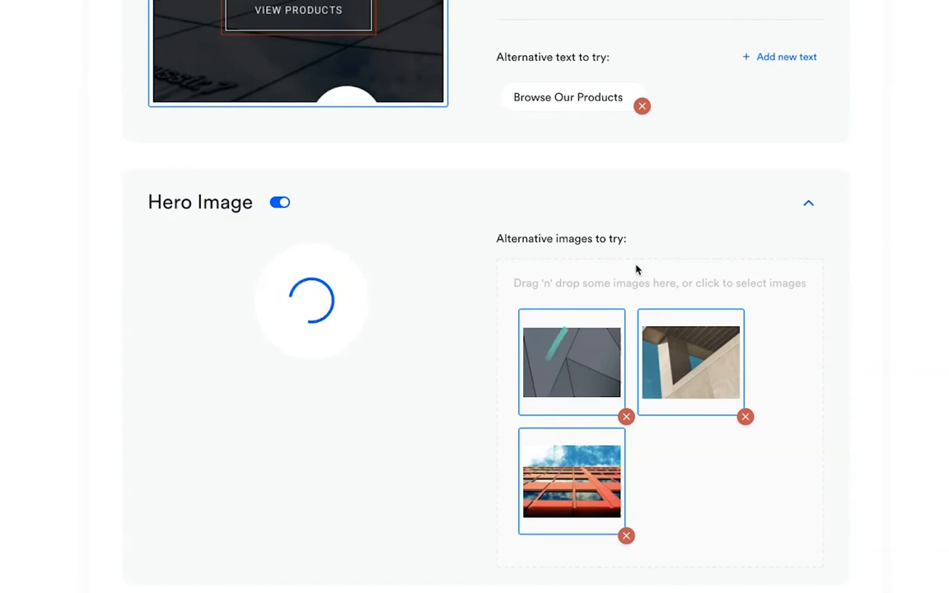
Step: Enable variations for the two switched-off Call To Action elements, the AGS logo and the Learn More buttons
scroll(879, 270, "down", 5)
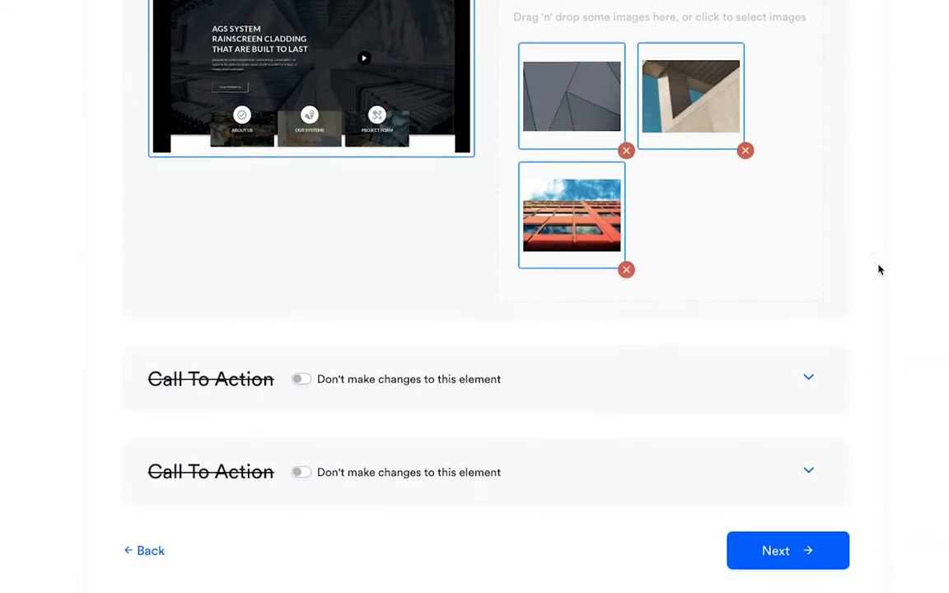
scroll(42, 261, "up", 5)
scroll(42, 260, "down", 3)
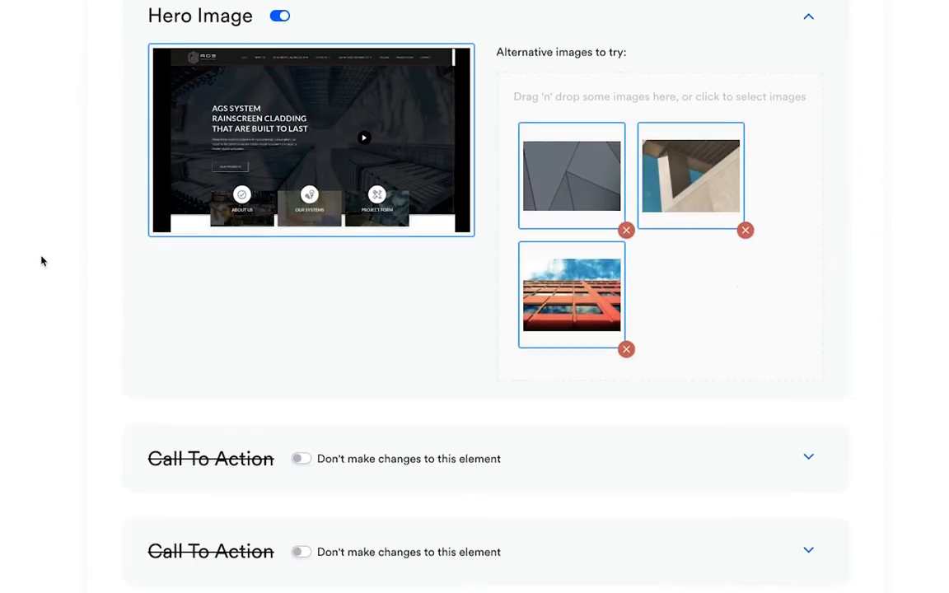
scroll(42, 261, "down", 2)
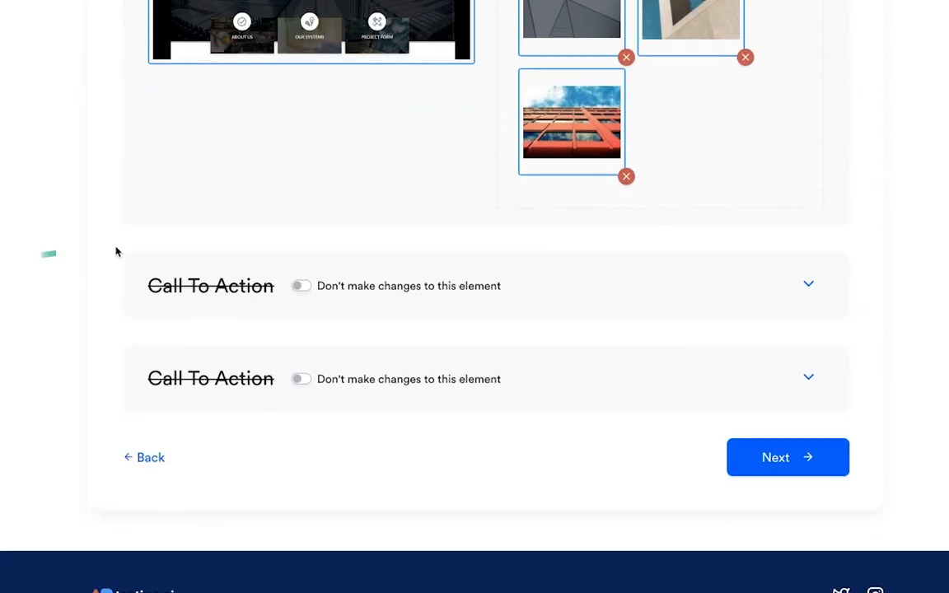
left_click(299, 286)
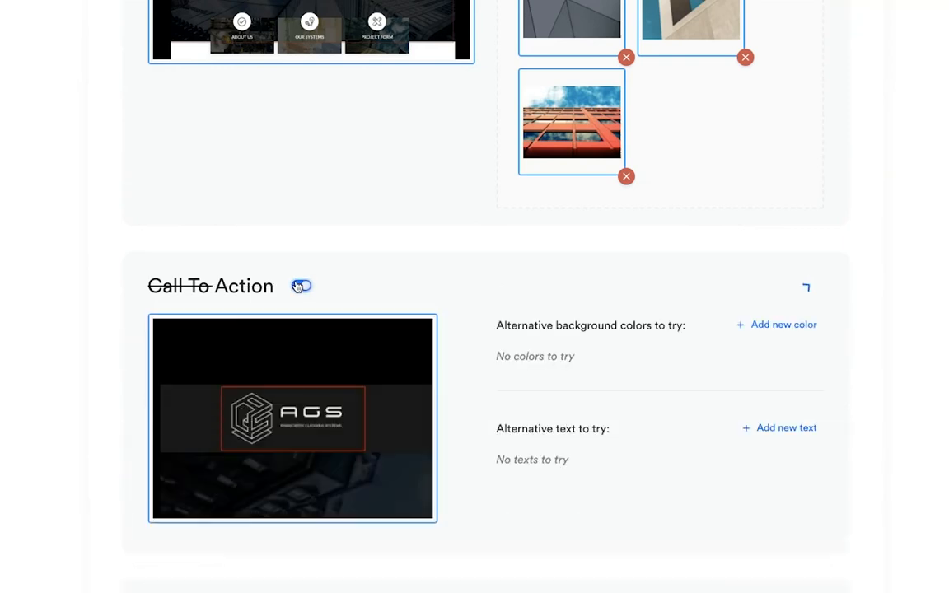
scroll(347, 352, "down", 1)
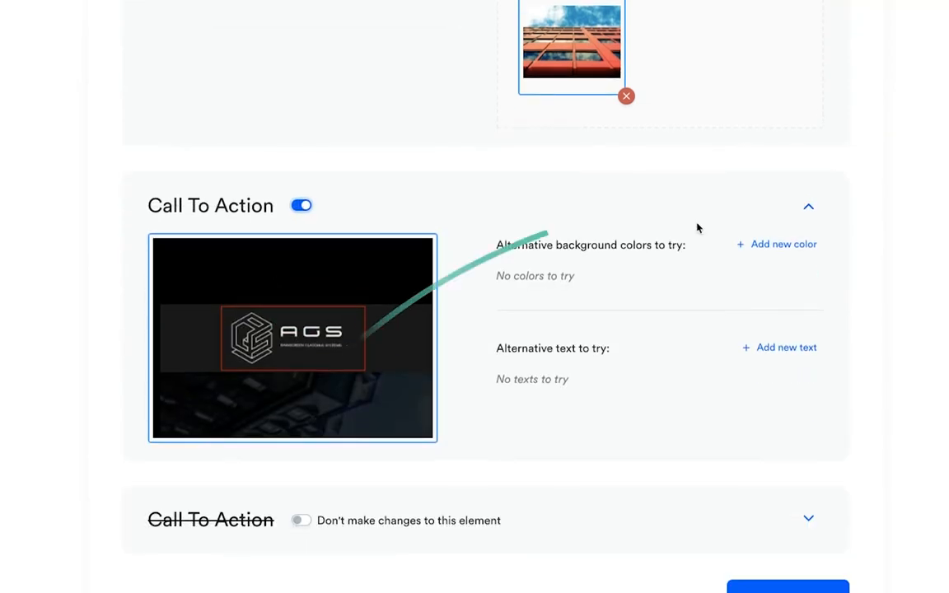
scroll(342, 413, "down", 2)
left_click(300, 372)
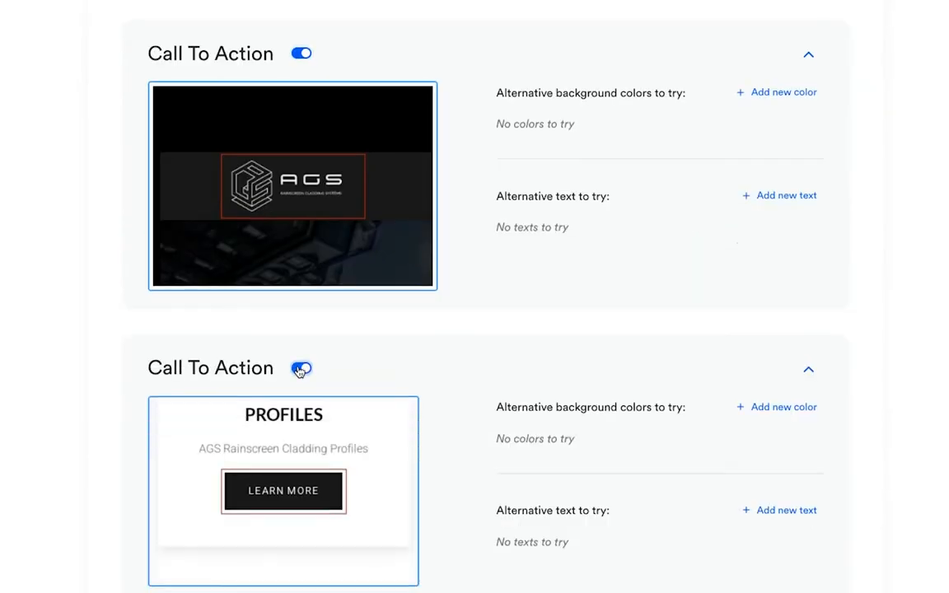
Step: Add "FIND OUT MORE" as an alternative text for the Learn More call-to-action buttons
scroll(245, 316, "down", 2)
scroll(222, 312, "down", 3)
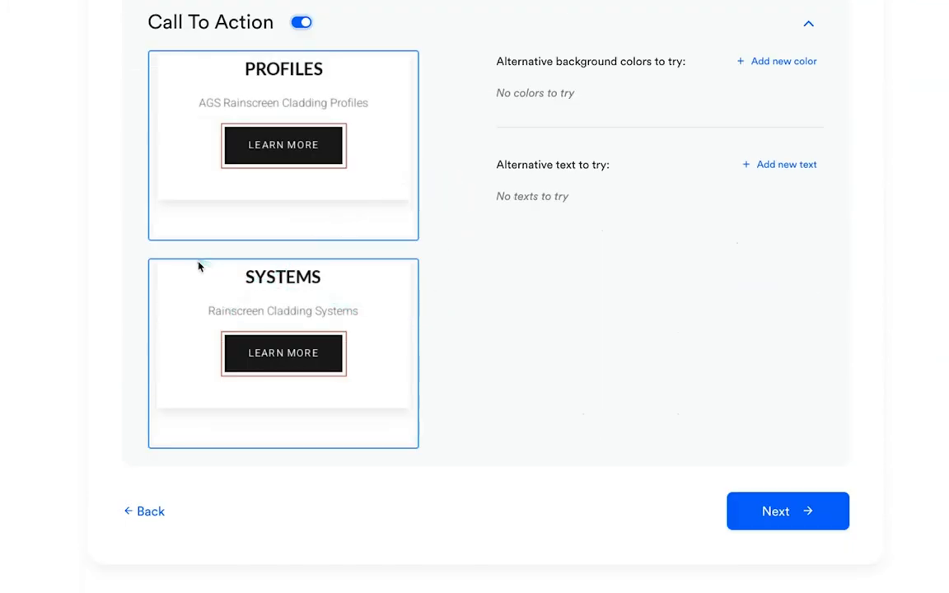
left_click(787, 165)
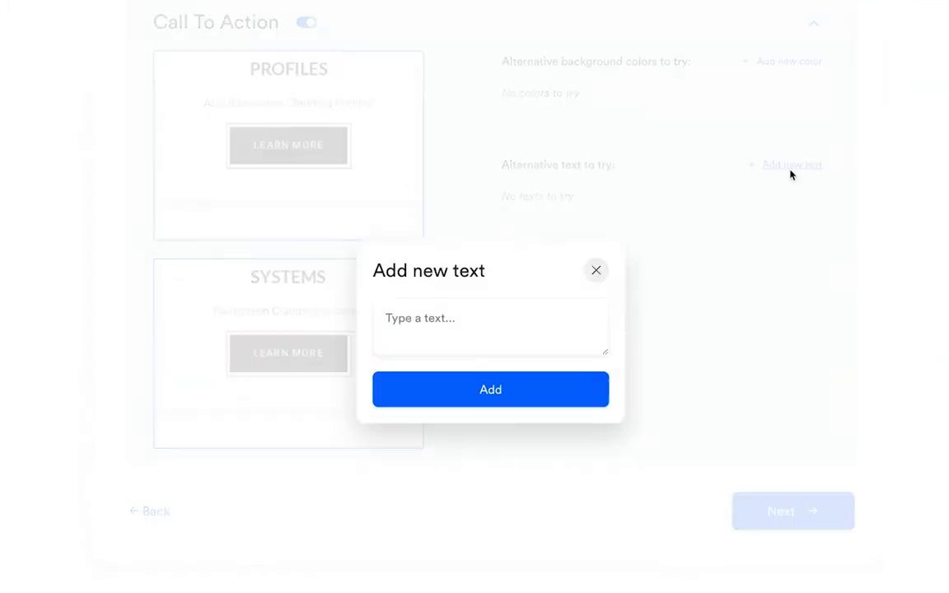
left_click(500, 307)
type("FIND OUT MORE")
left_click(474, 388)
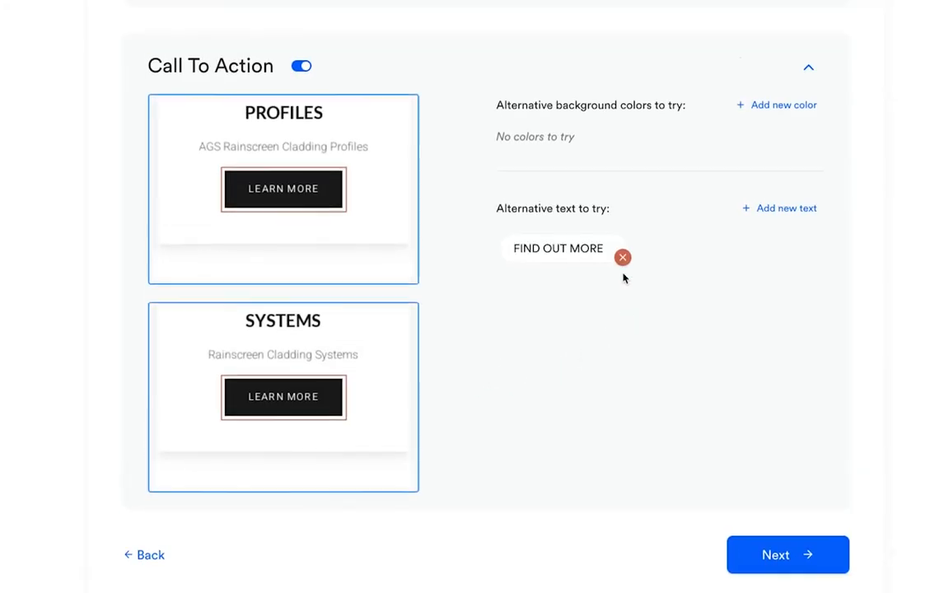
Step: Add a bright red, rgb(255, 4, 4), as an alternative background color for the Learn More call-to-action buttons
left_click(788, 148)
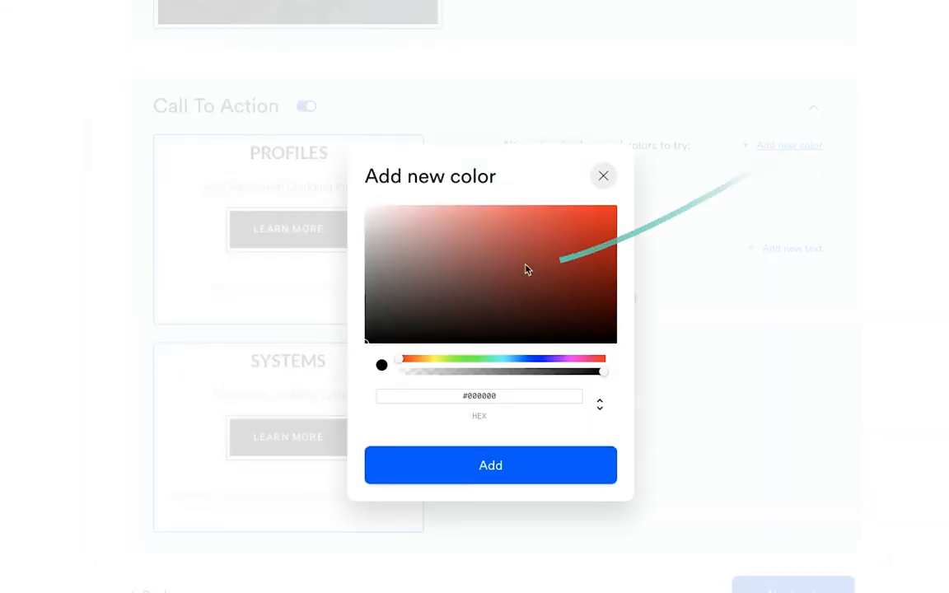
left_click_drag(534, 360, 433, 361)
mouse_move(396, 277)
left_mouse_down()
mouse_move(350, 217)
mouse_move(379, 273)
left_mouse_up()
left_click(414, 360)
left_click_drag(413, 361, 400, 360)
left_click_drag(378, 273, 616, 181)
left_click(546, 463)
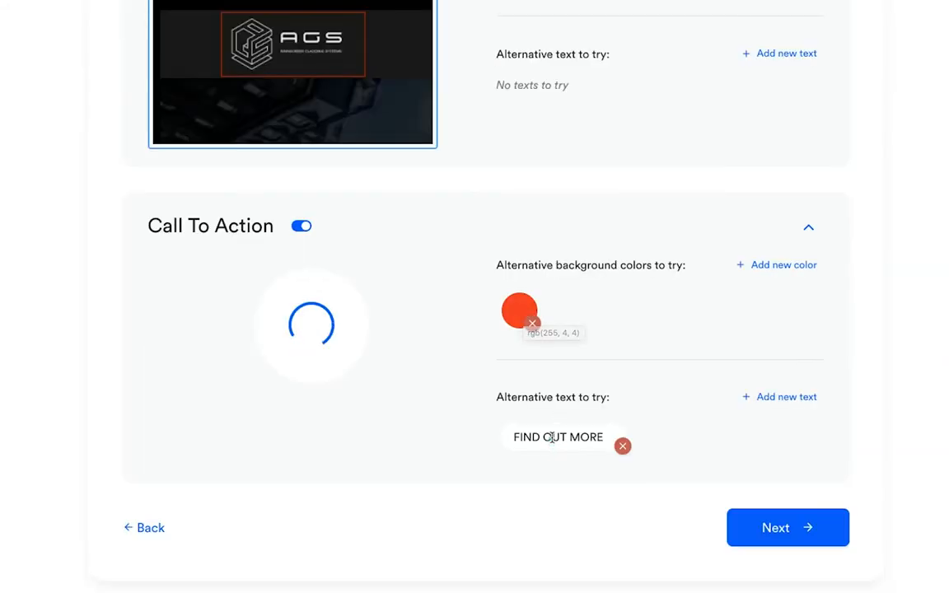
Step: Review the configured call-to-action and hero image variations and continue to choosing the conversion goal
scroll(452, 333, "up", 5)
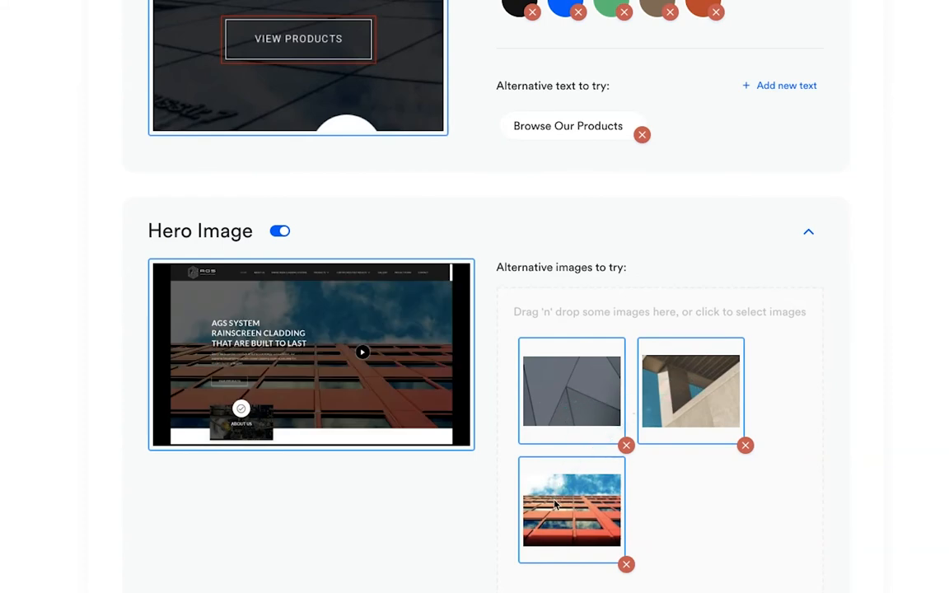
scroll(567, 476, "down", 3)
scroll(627, 216, "up", 1)
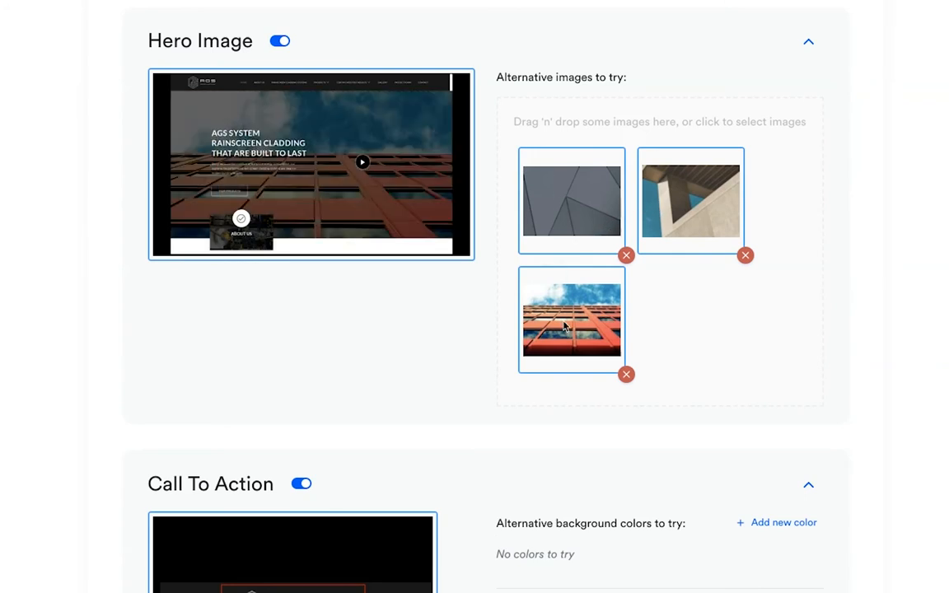
scroll(564, 326, "up", 4)
scroll(565, 326, "down", 14)
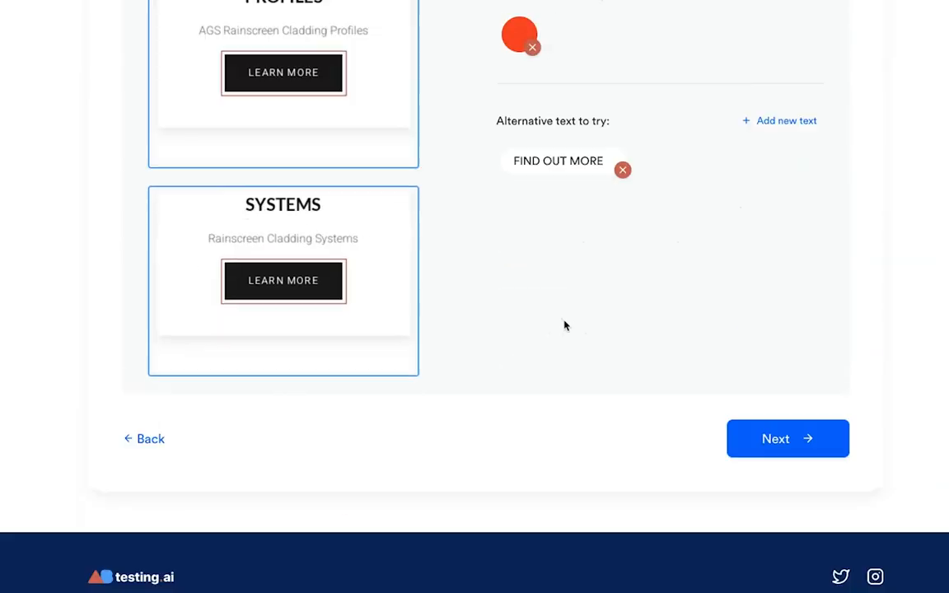
left_click(767, 442)
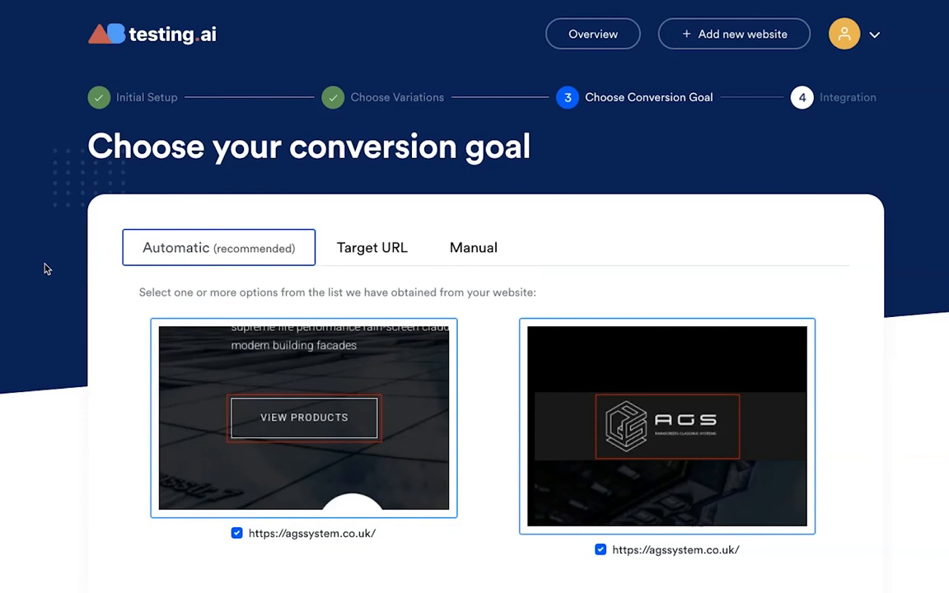
Step: Review the automatically suggested conversion goals and exclude the AGS logo link from them
scroll(45, 268, "down", 5)
scroll(45, 268, "up", 2)
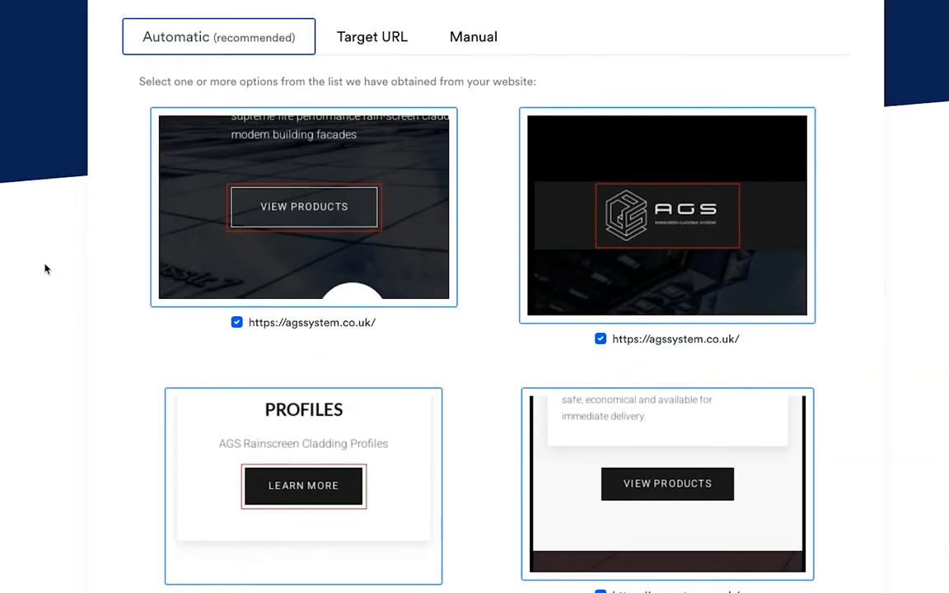
scroll(46, 268, "up", 1)
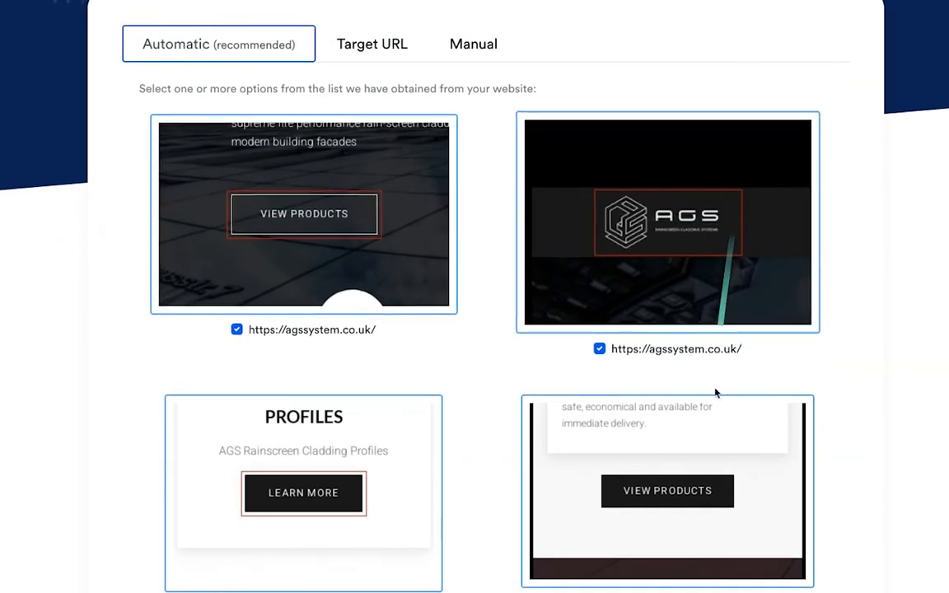
scroll(262, 419, "down", 2)
scroll(260, 418, "down", 3)
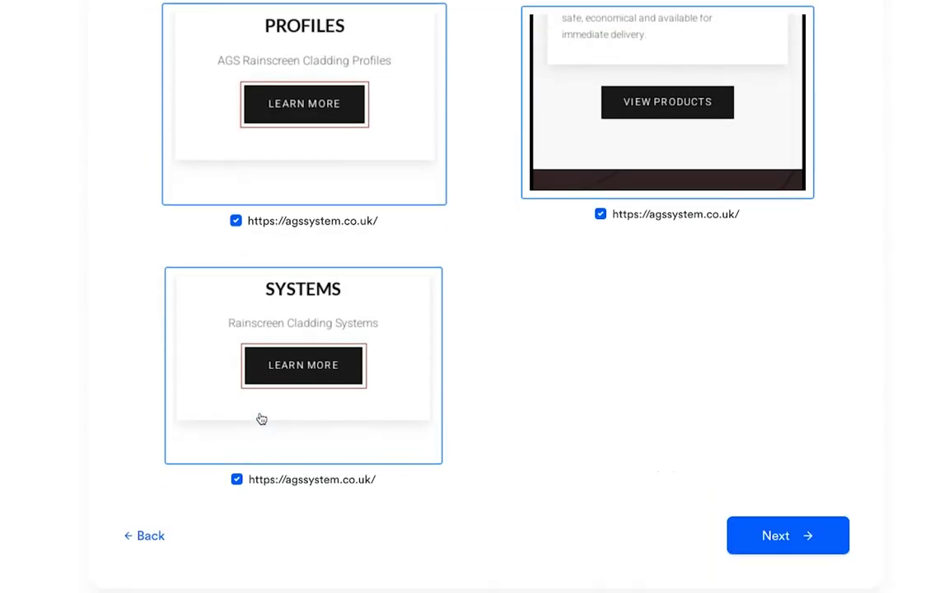
scroll(244, 408, "up", 6)
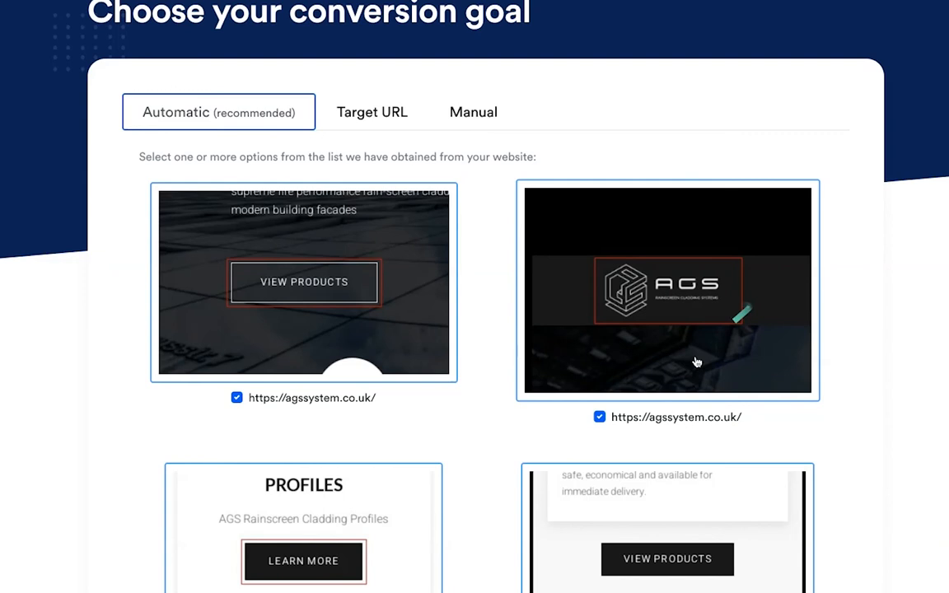
left_click(600, 418)
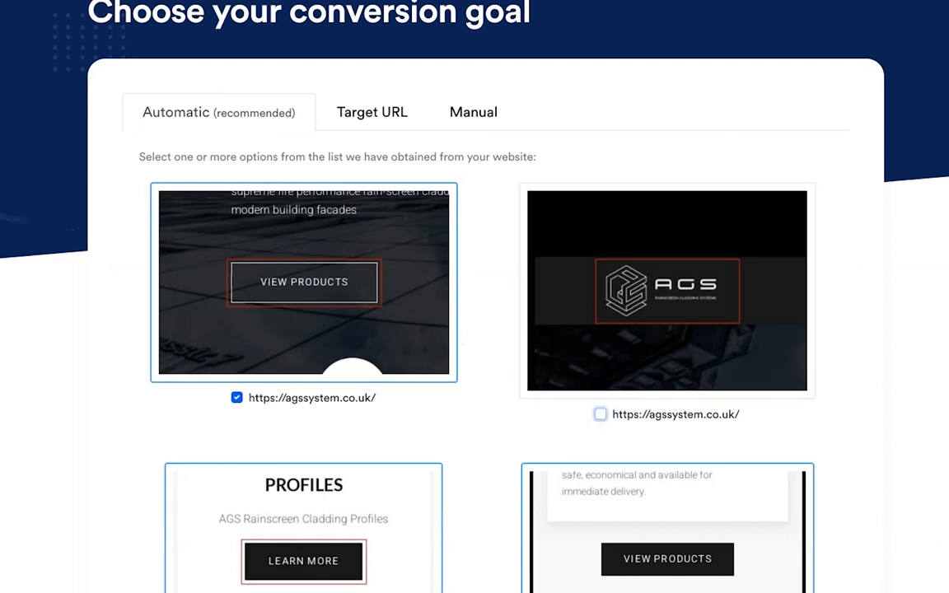
Step: Check the Target URL and Manual goal types, return to the Automatic goals and continue to Integration
left_click(369, 119)
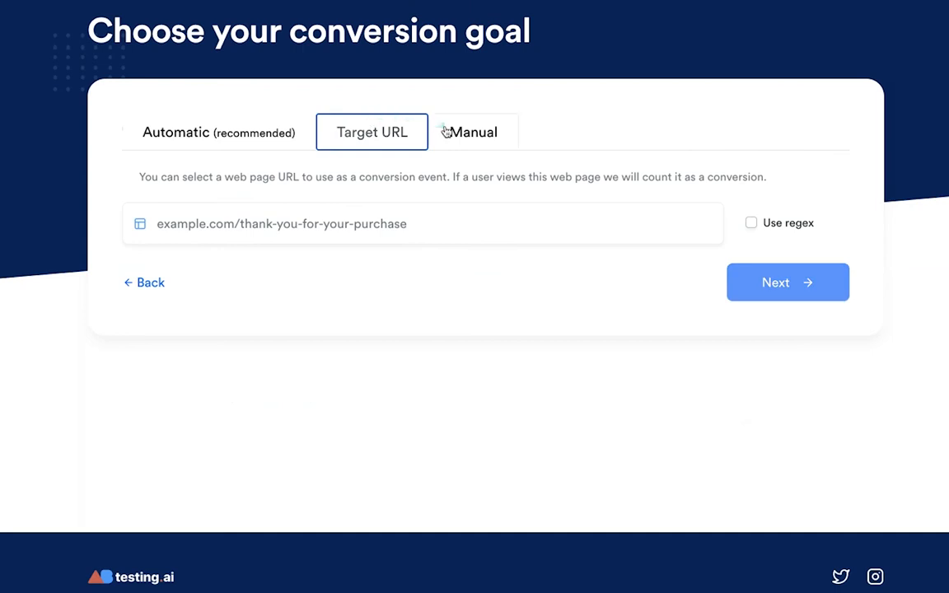
left_click(472, 134)
left_click(225, 135)
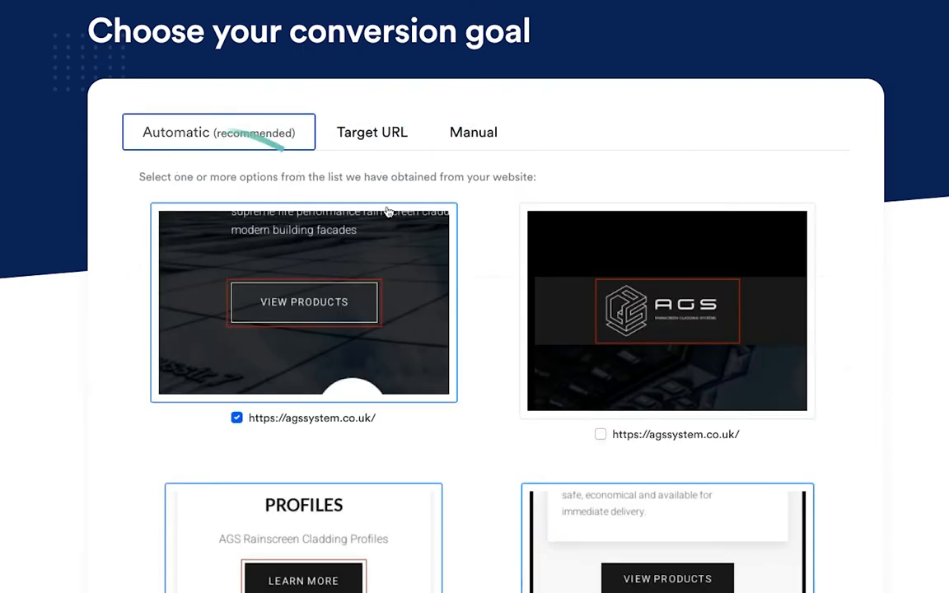
scroll(558, 349, "down", 7)
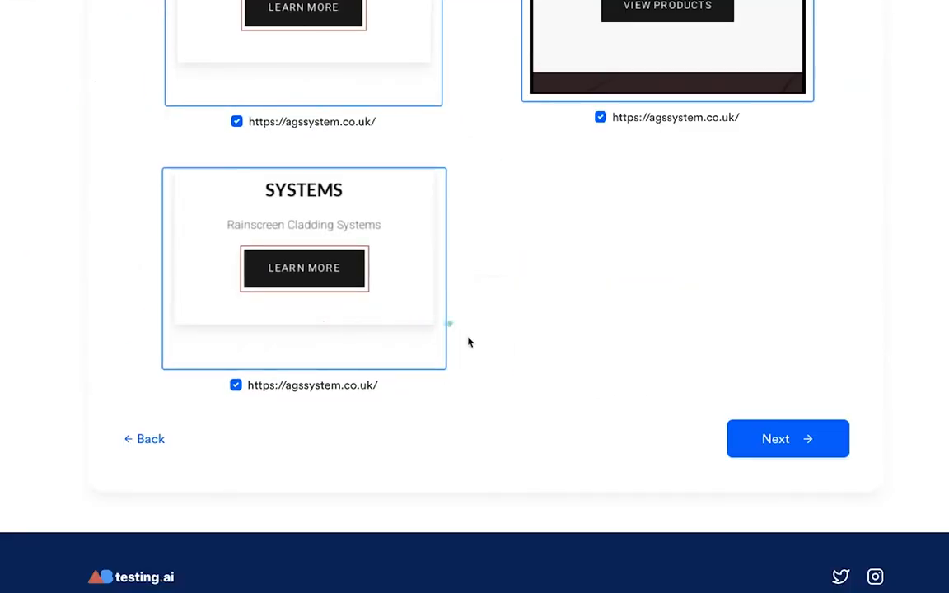
left_click(773, 433)
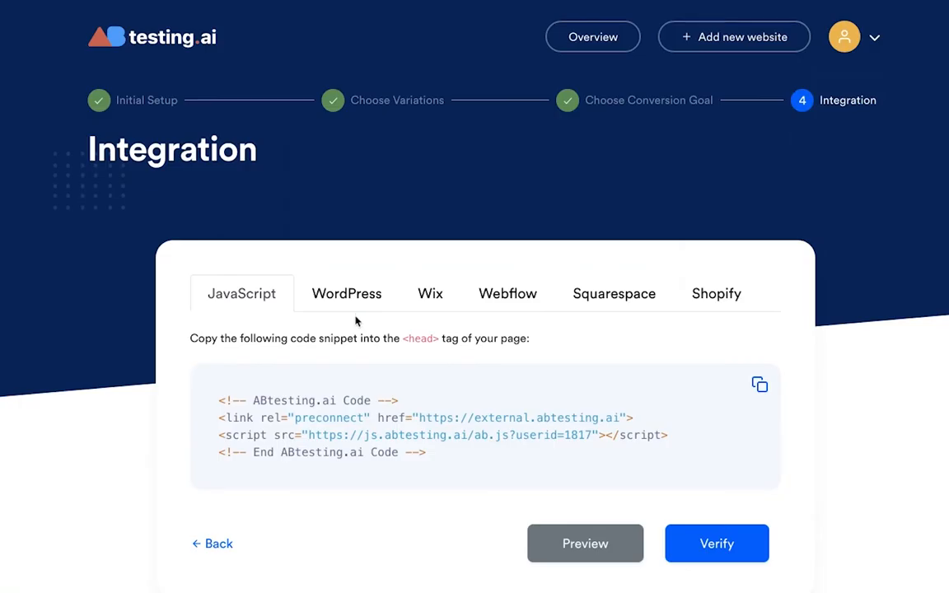
Step: Review the JavaScript snippet integration and the instructions for installing the WordPress plugin
scroll(121, 344, "down", 2)
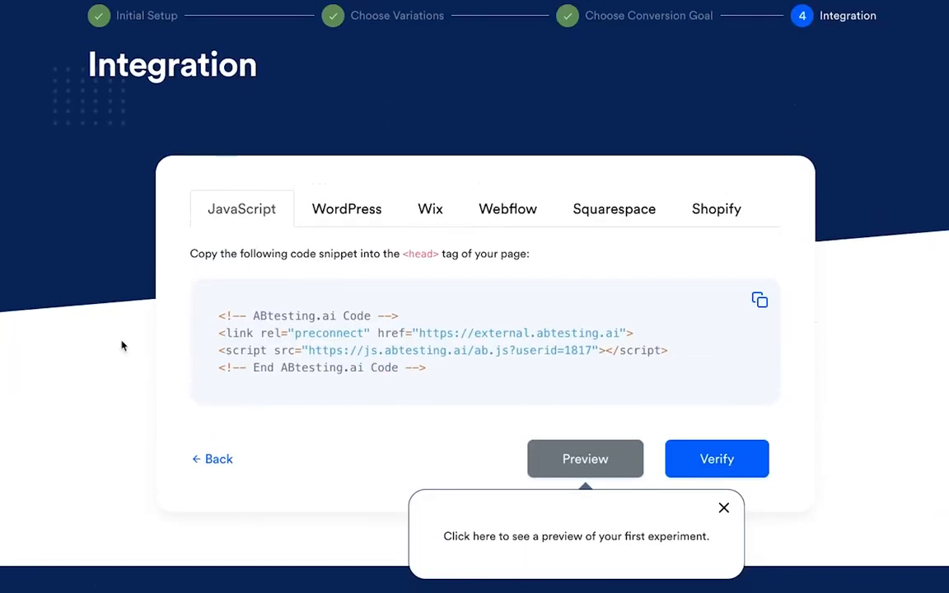
scroll(121, 345, "up", 2)
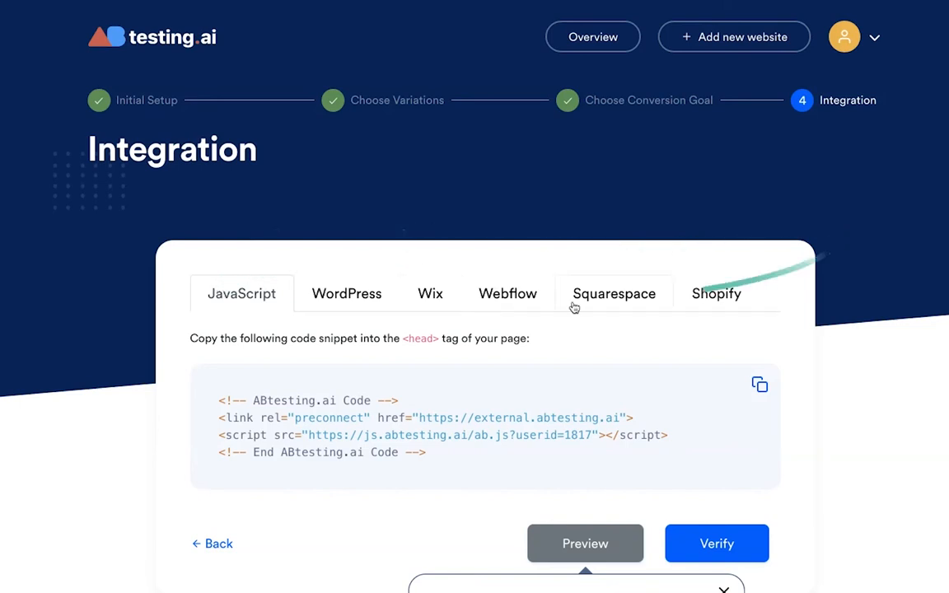
scroll(329, 320, "down", 1)
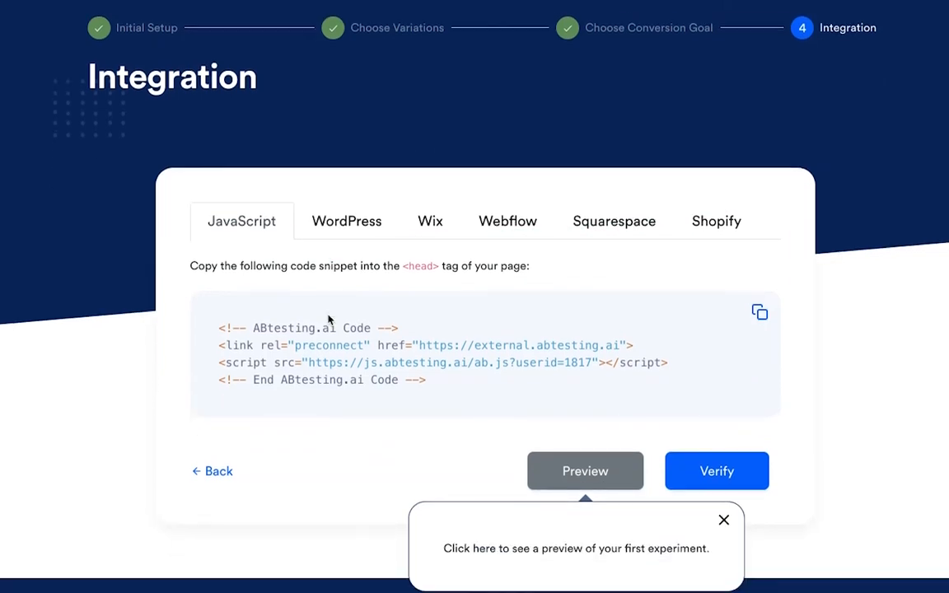
left_click(333, 224)
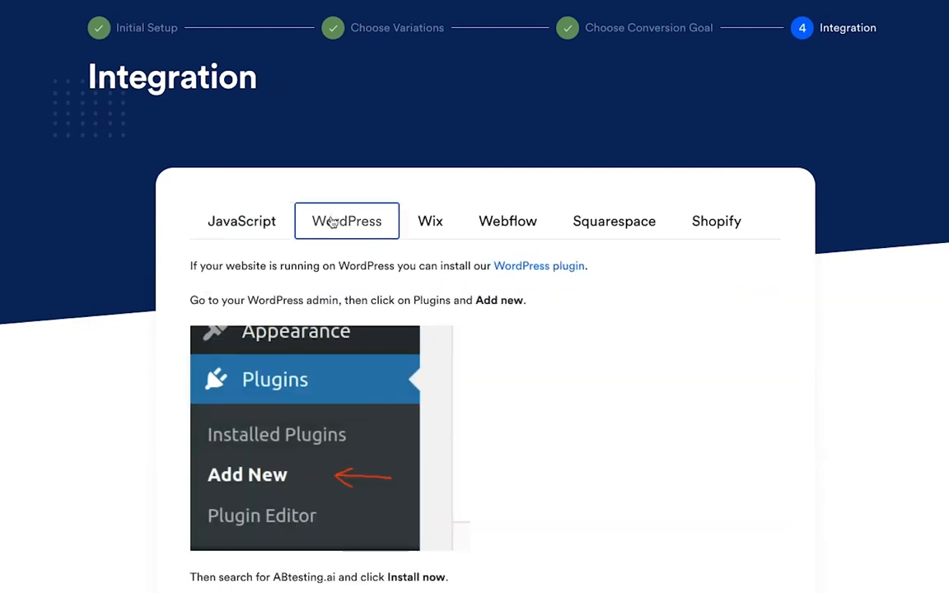
scroll(288, 231, "down", 2)
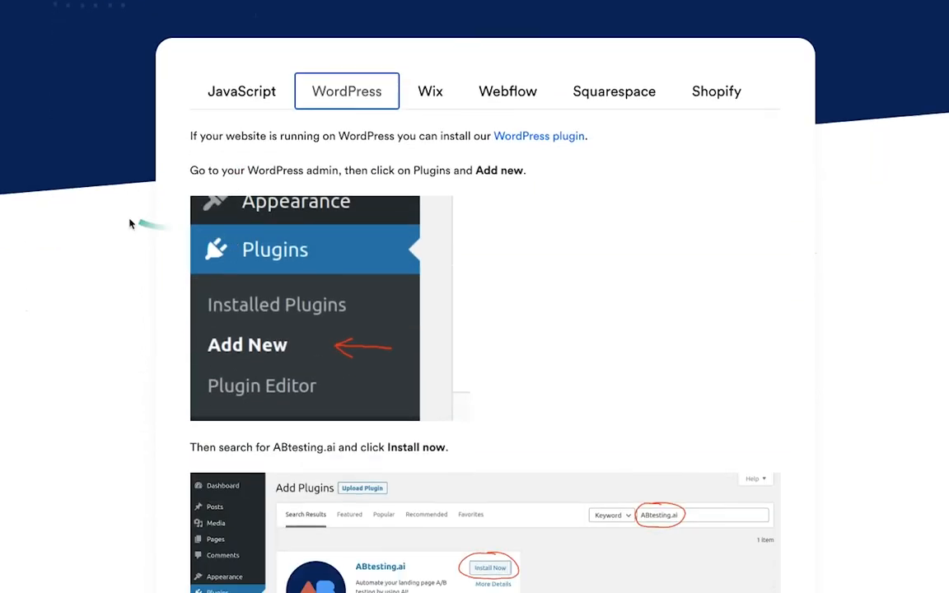
scroll(125, 221, "down", 2)
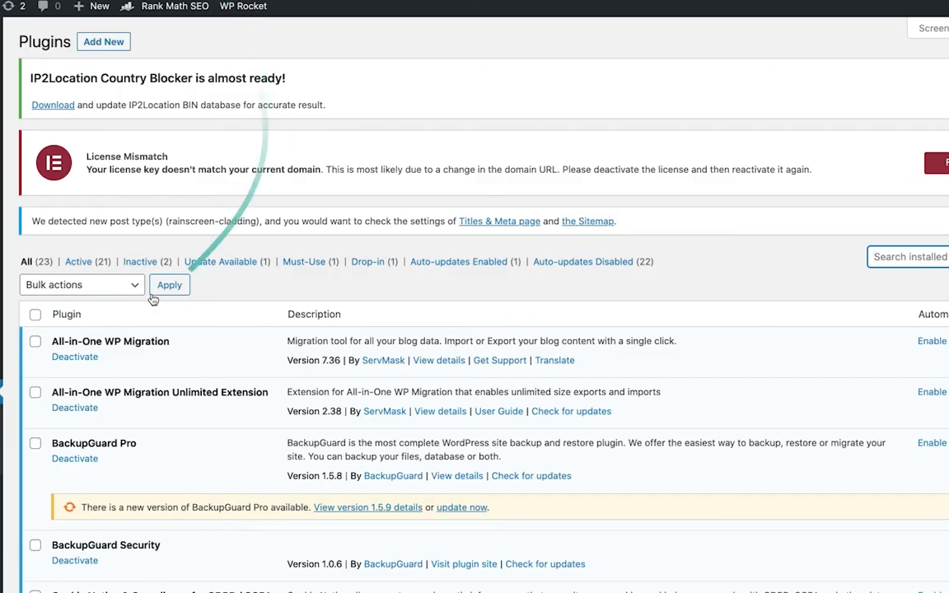
Step: In the WordPress admin, search for the "abtesting.ai" plugin and install and activate ABtesting.ai – Landing Page Optimization
left_click(97, 42)
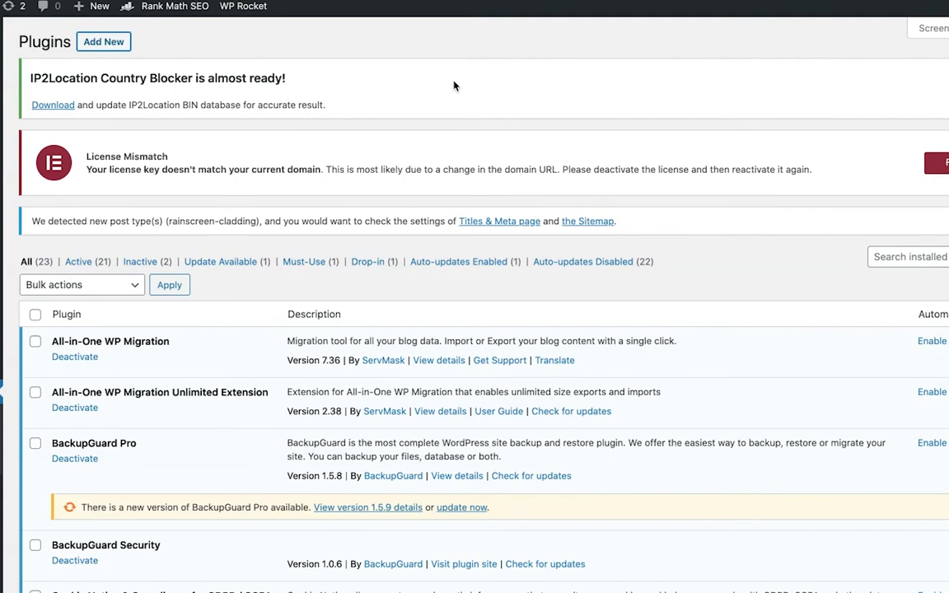
left_click(905, 265)
type("abtesting.ai")
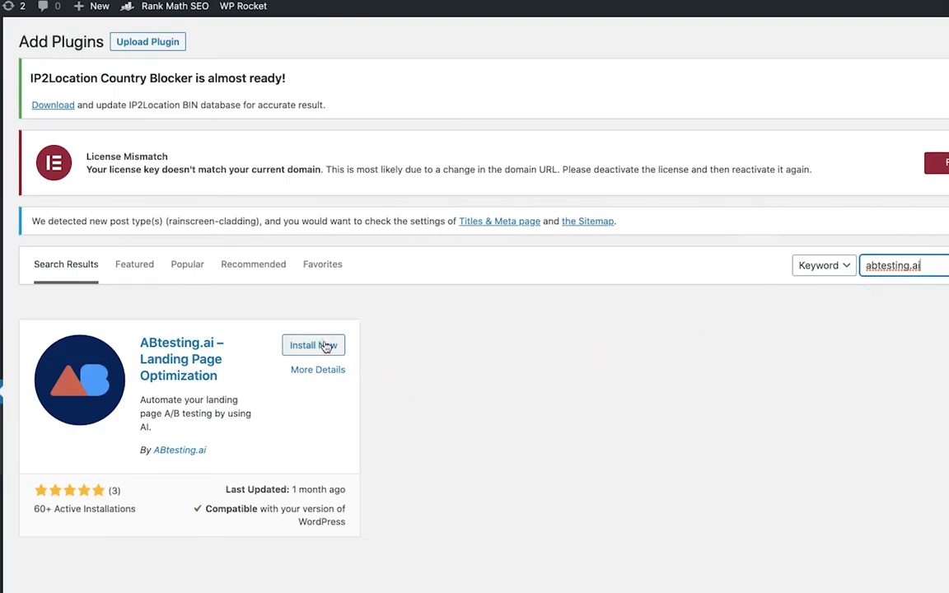
left_click(325, 347)
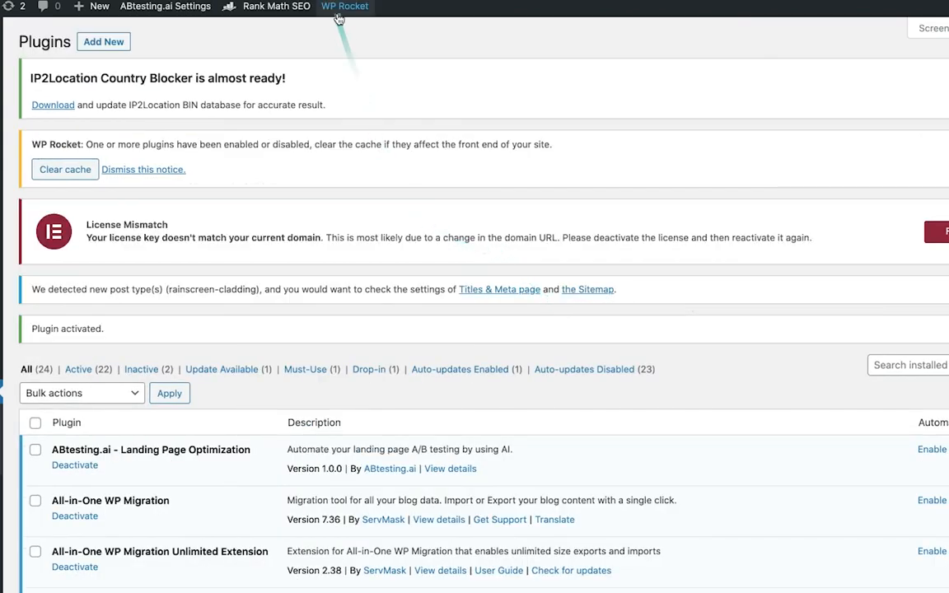
Step: Clear the site's WP Rocket cache and verify the integration back in ABtesting.ai
mouse_move(342, 9)
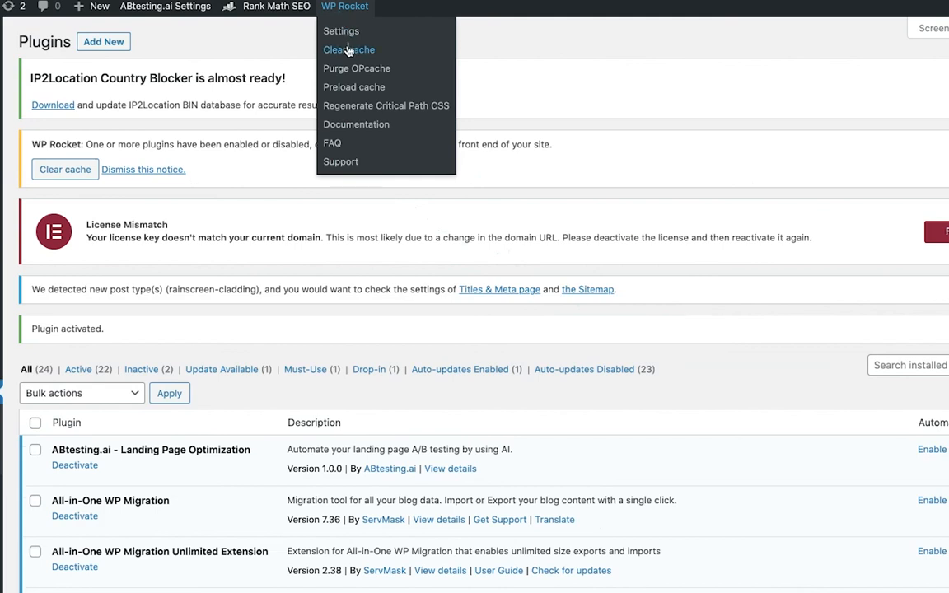
left_click(349, 51)
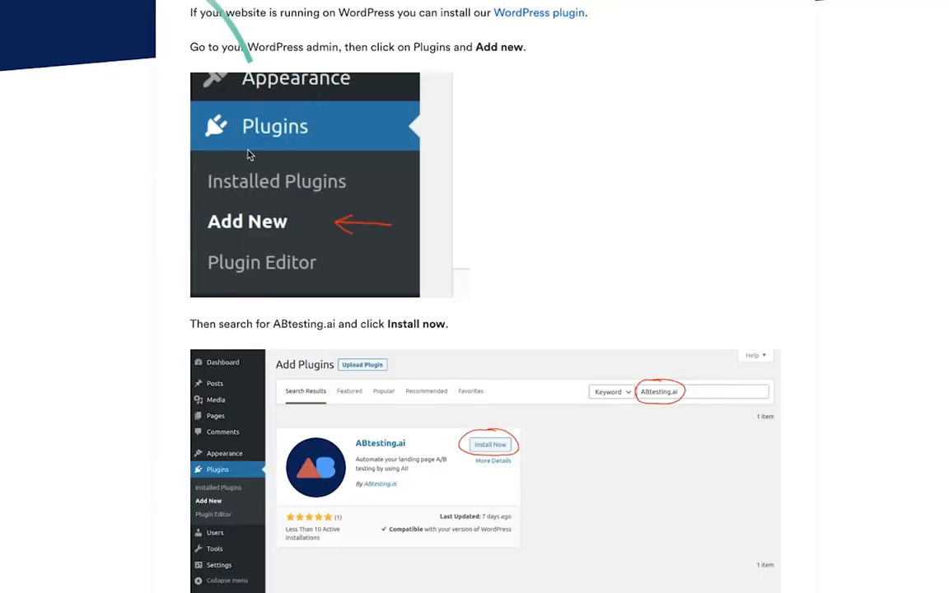
scroll(51, 318, "down", 5)
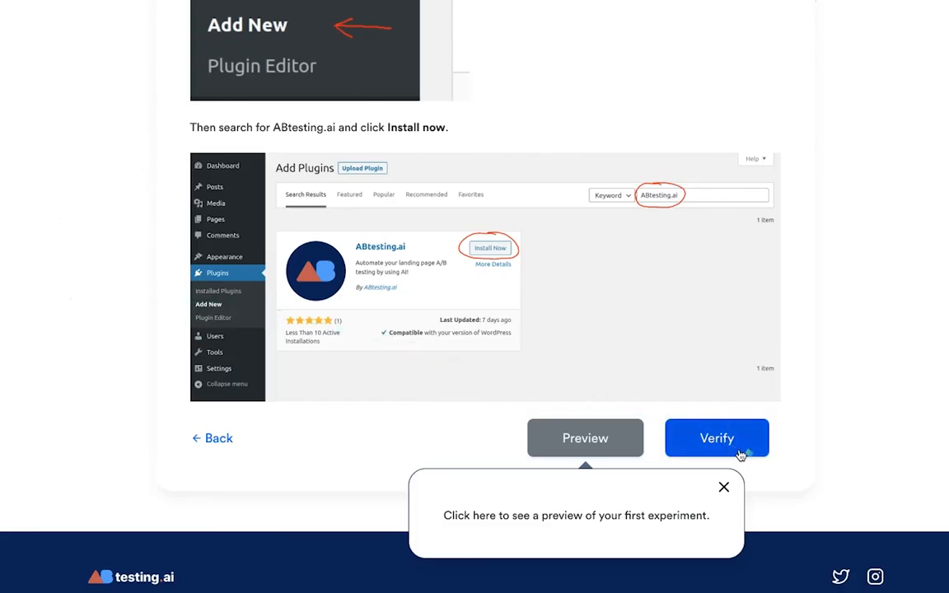
left_click(717, 437)
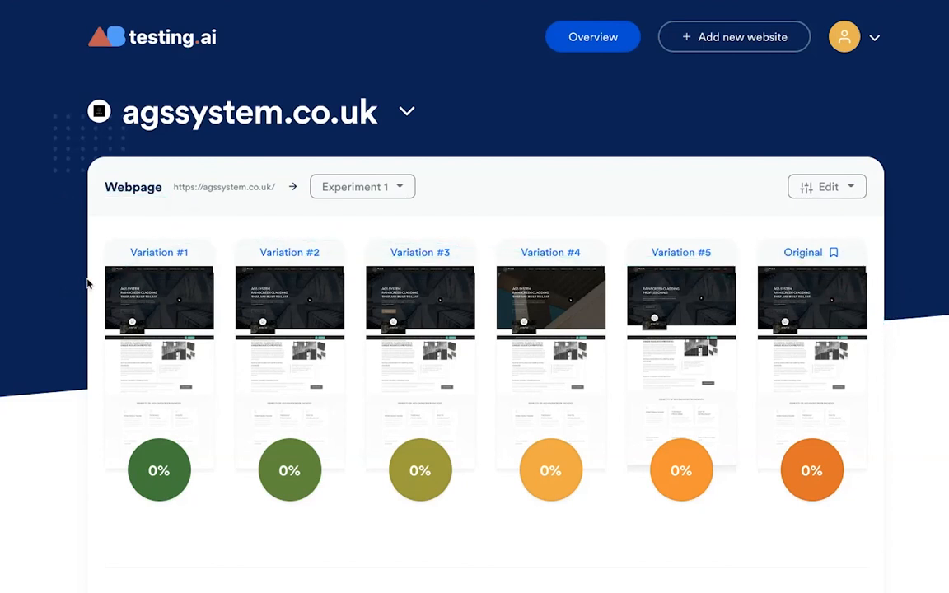
Step: Preview Variation #1 of the landing page in its desktop and mobile versions
left_click(150, 308)
scroll(133, 371, "down", 3)
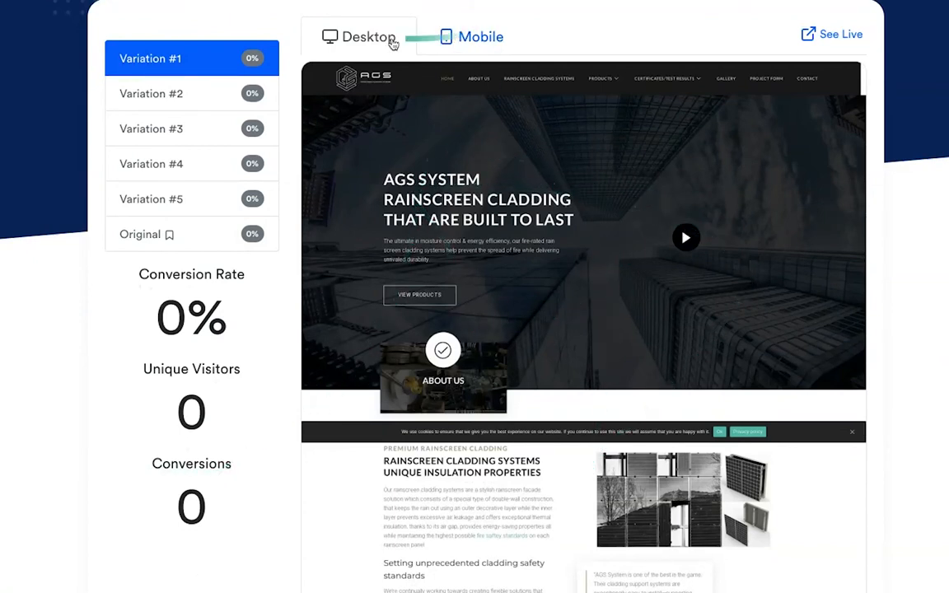
left_click(456, 36)
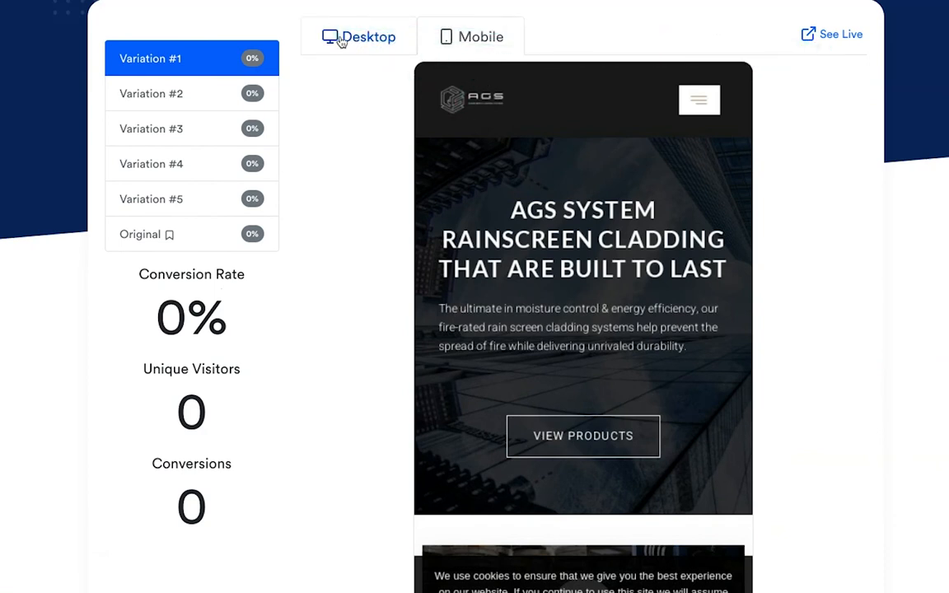
left_click(342, 39)
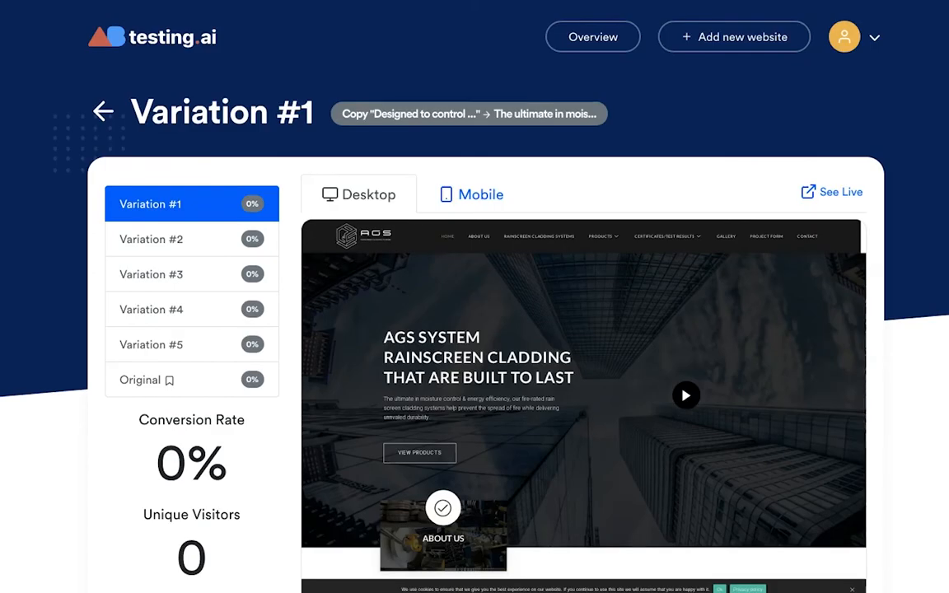
Step: Return to the agssystem.co.uk experiment overview and check the experiment's edit options
left_click(610, 42)
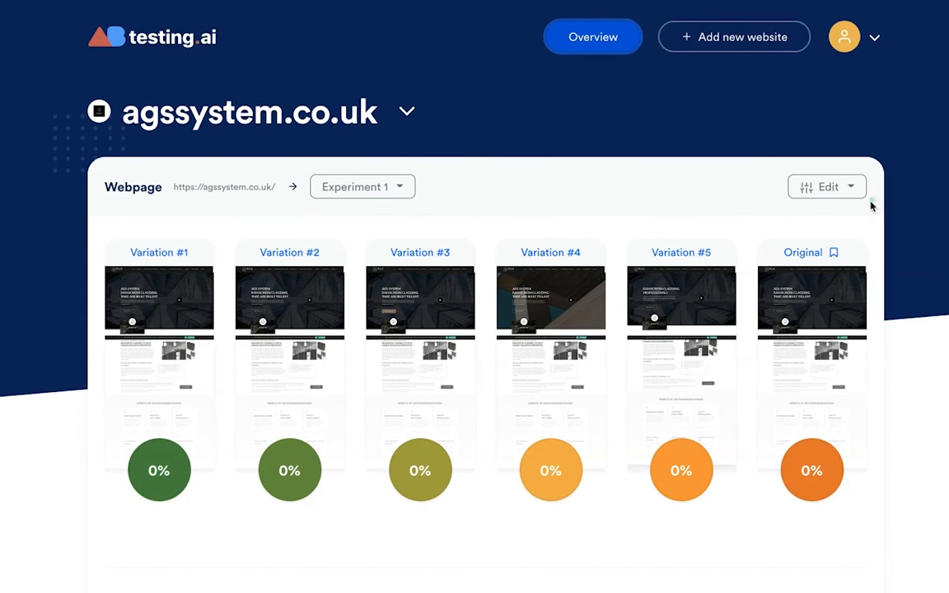
left_click(845, 191)
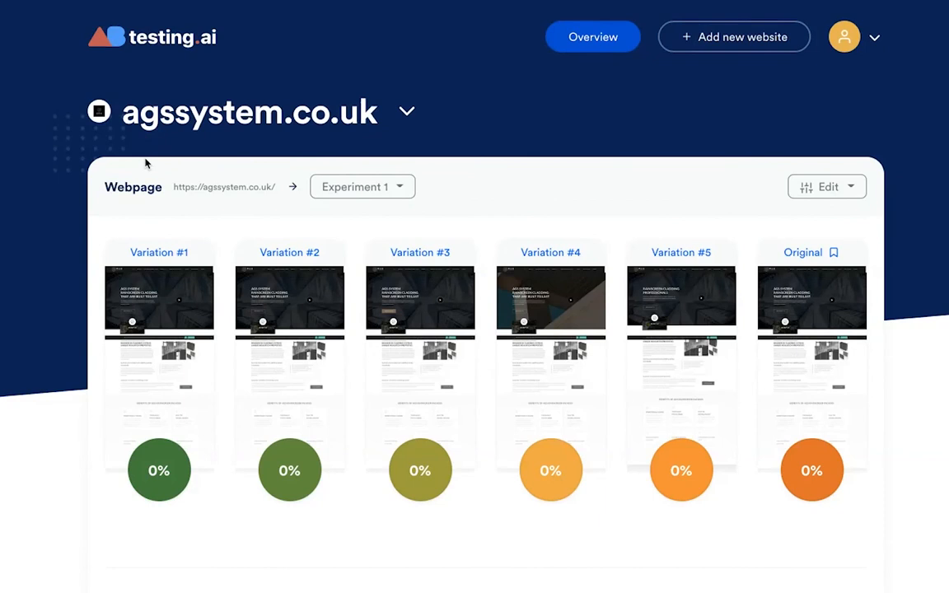
Step: Open the ABtesting.ai home page and look through its content
left_click(151, 42)
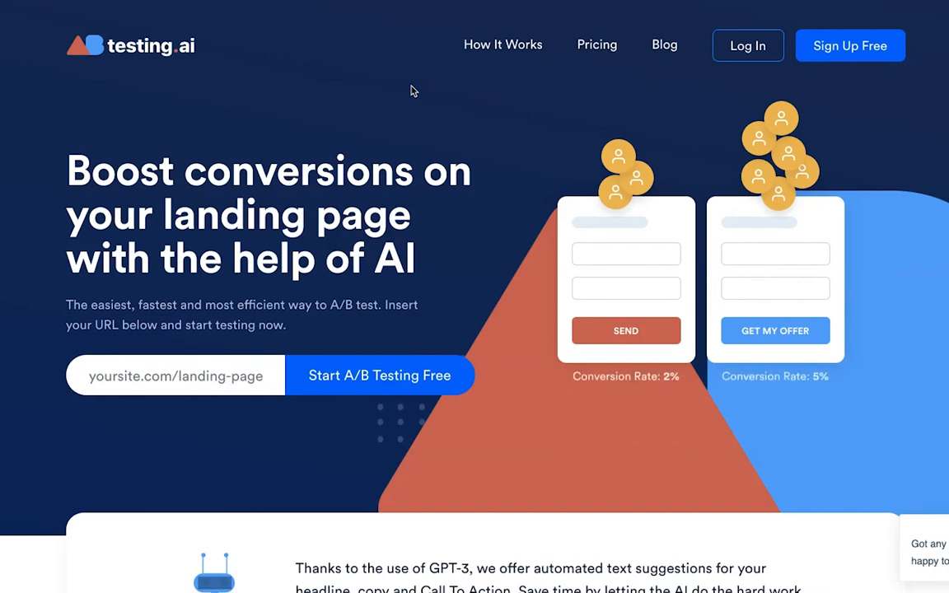
scroll(405, 93, "down", 5)
scroll(396, 116, "up", 5)
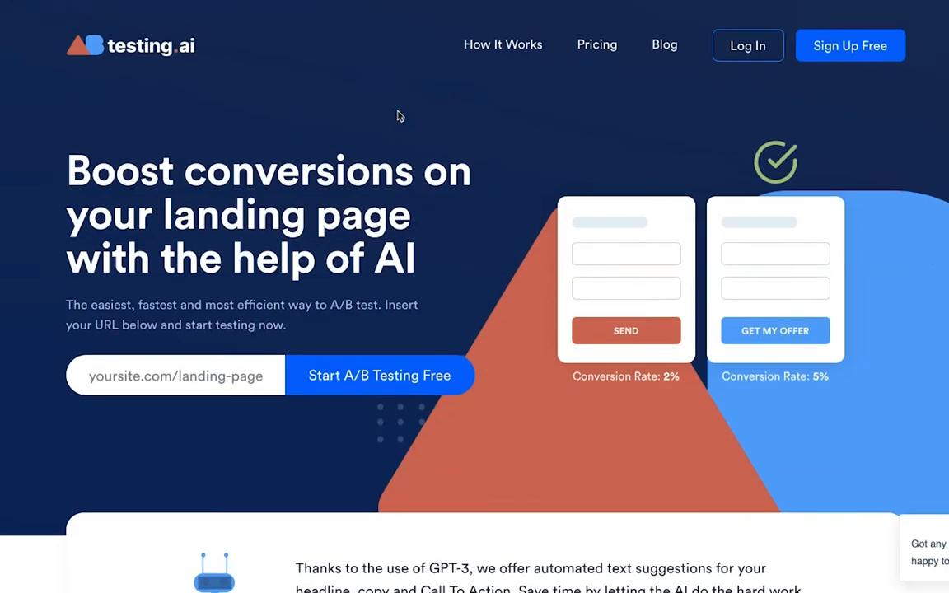